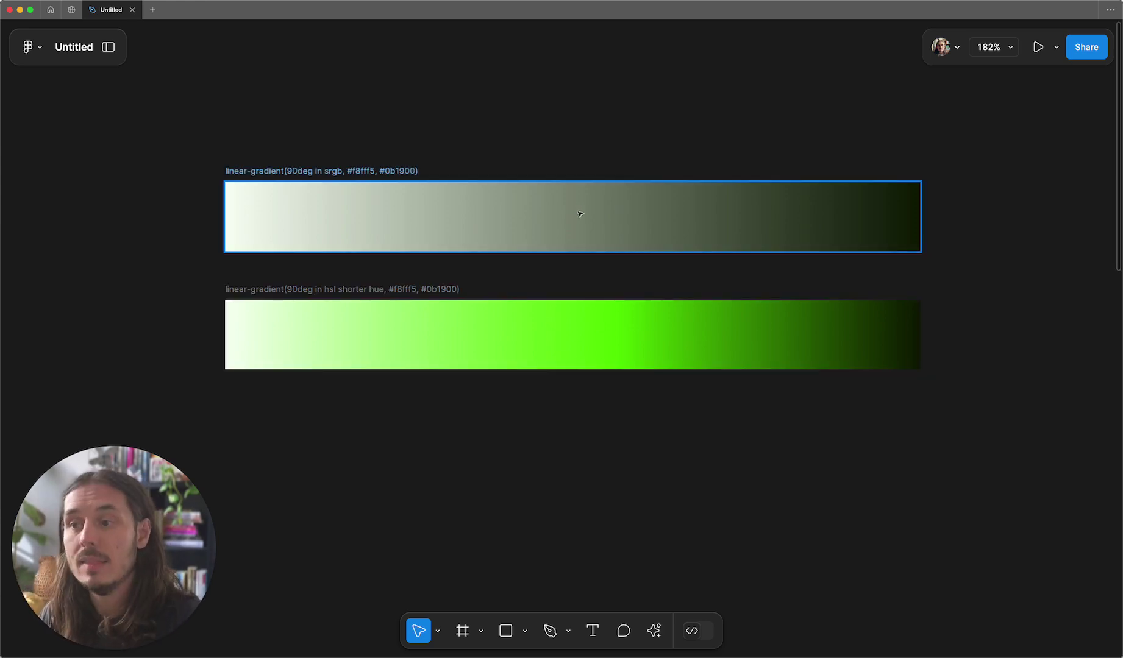
Inspect the color stops of the sRGB gradient bar's linear fill.
{"action": "left_click", "coordinate": [329, 207]}
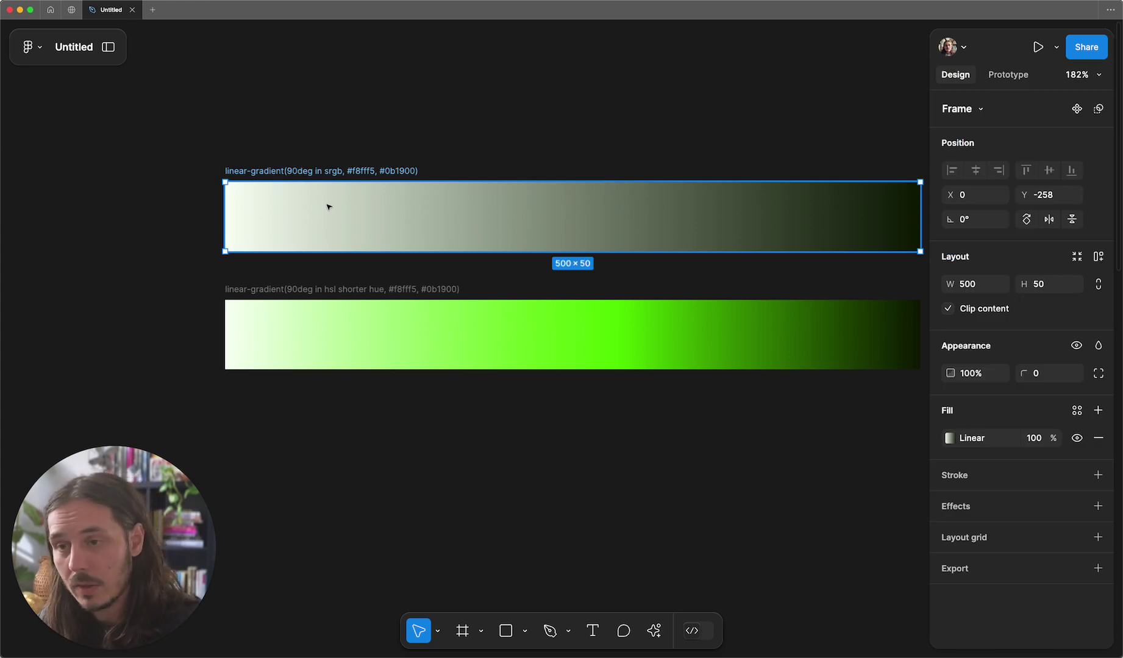
{"action": "scroll", "coordinate": [329, 207], "scroll_direction": "right", "scroll_amount": 3}
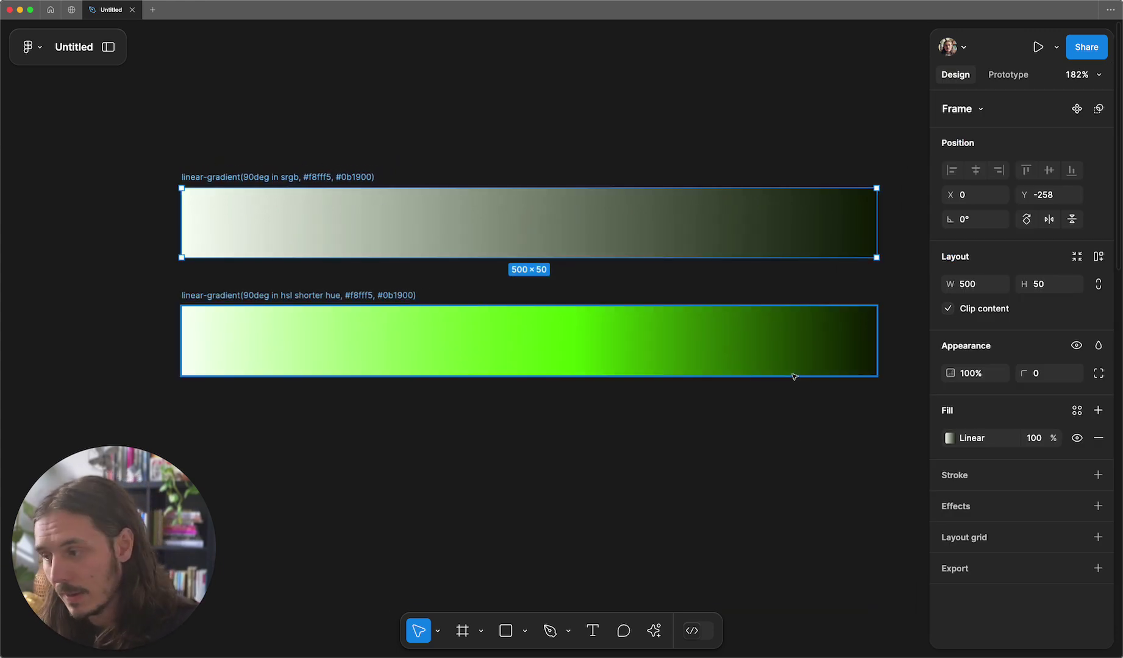
{"action": "left_click", "coordinate": [971, 442]}
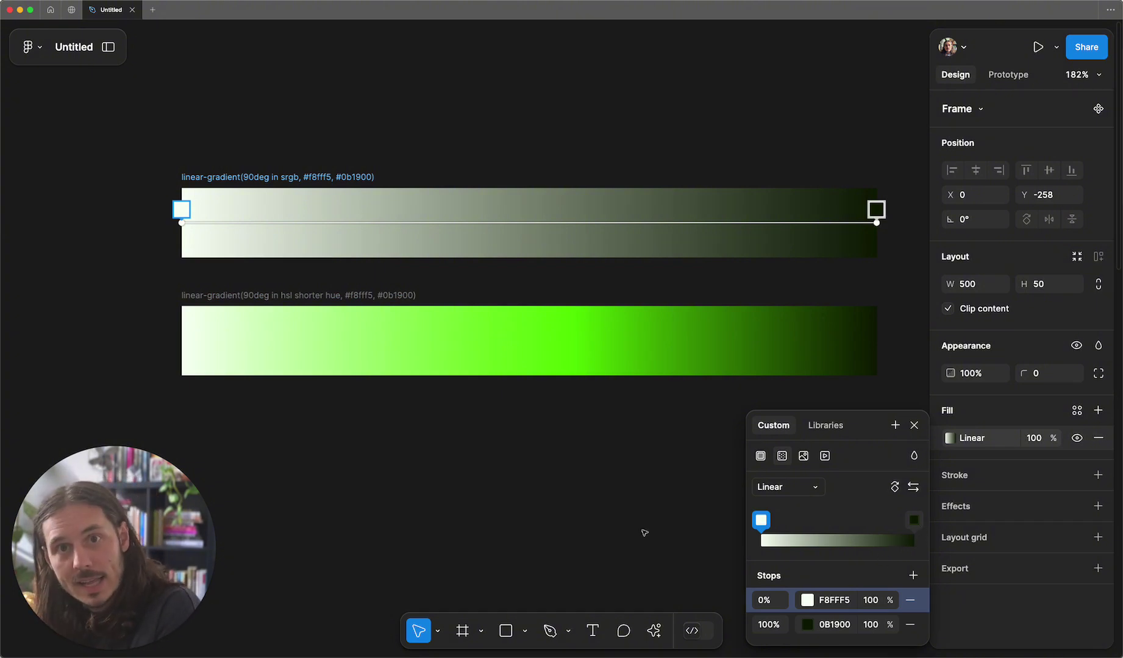
{"action": "key", "text": "Escape"}
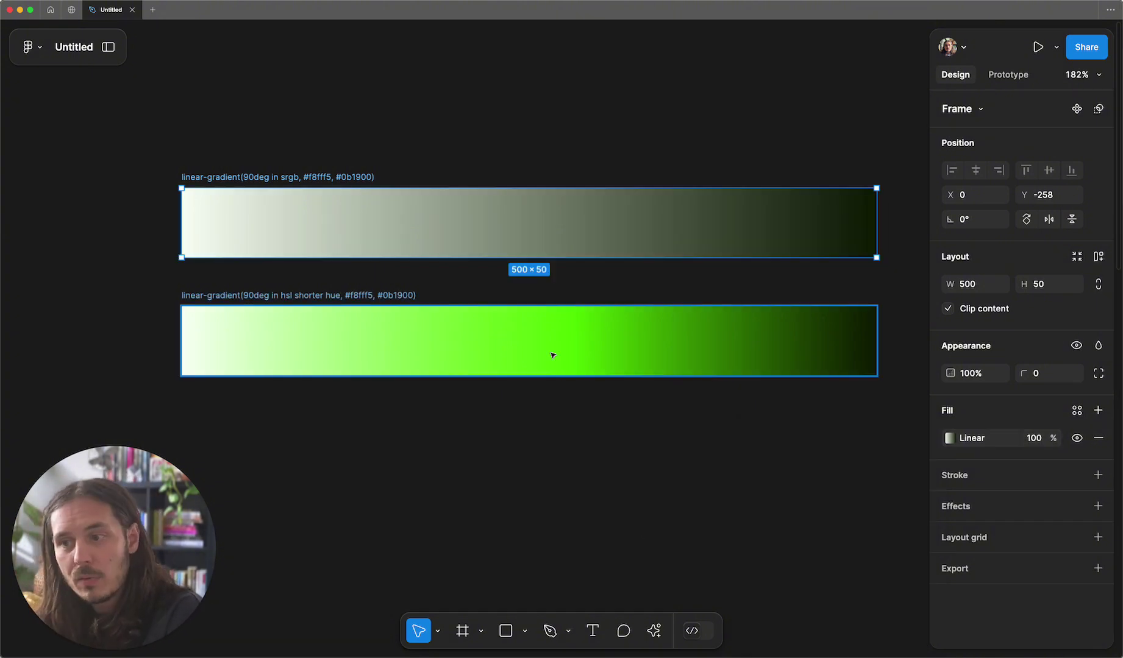
Inspect the color stops of the hsl shorter hue bar's linear fill.
{"action": "left_click", "coordinate": [553, 356]}
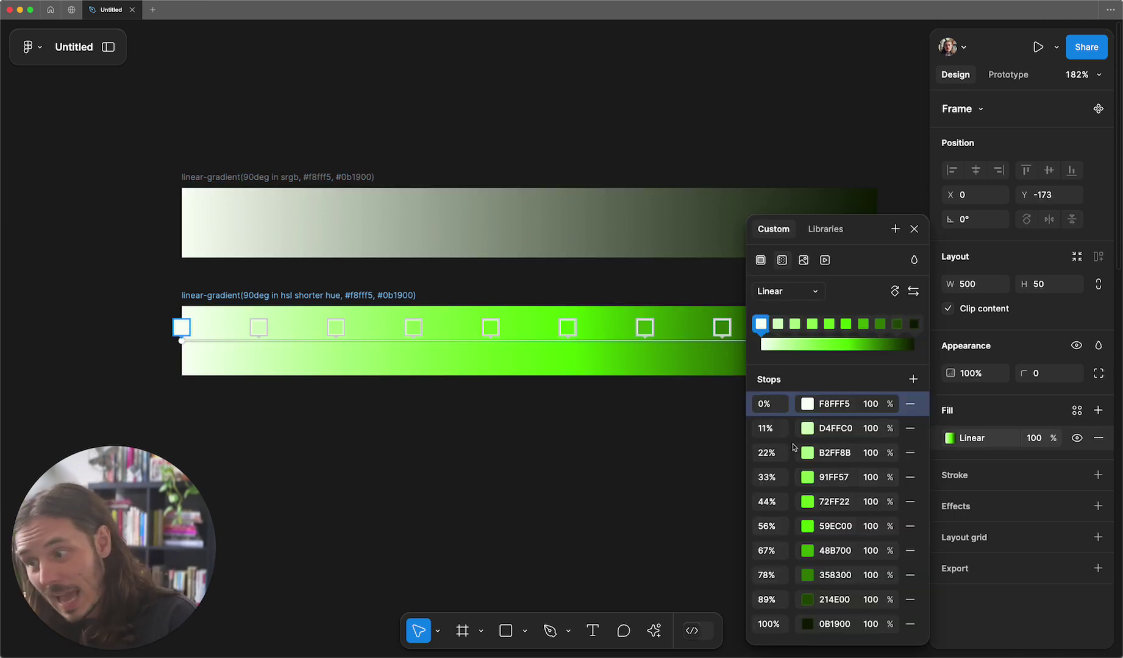
{"action": "scroll", "coordinate": [343, 483], "scroll_direction": "right", "scroll_amount": 5}
{"action": "scroll", "coordinate": [343, 483], "scroll_direction": "down", "scroll_amount": 1}
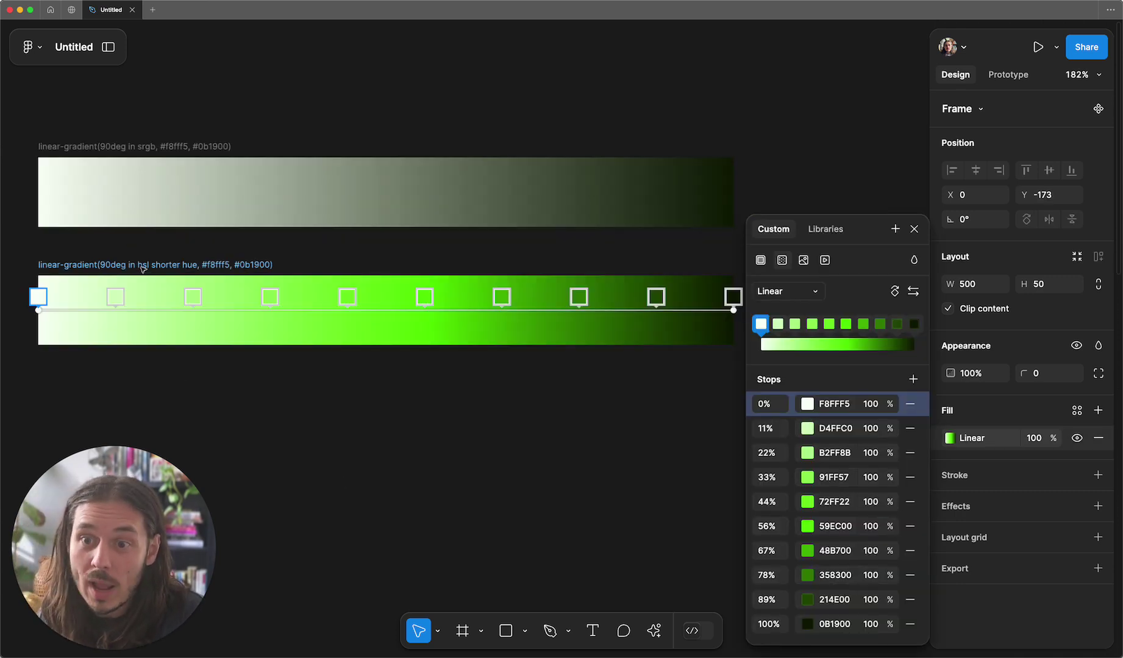
{"action": "key", "text": "Escape"}
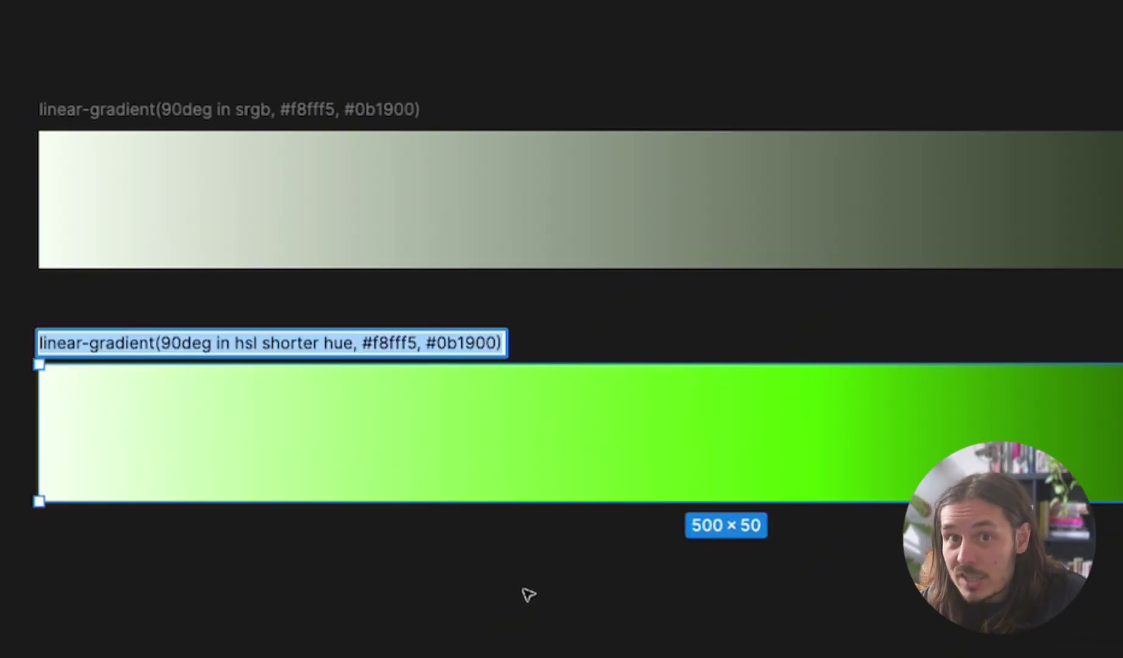
Examine the two hex colors in the hsl bar's layer name and compare them with the stops of its fill.
{"action": "double_click", "coordinate": [379, 344]}
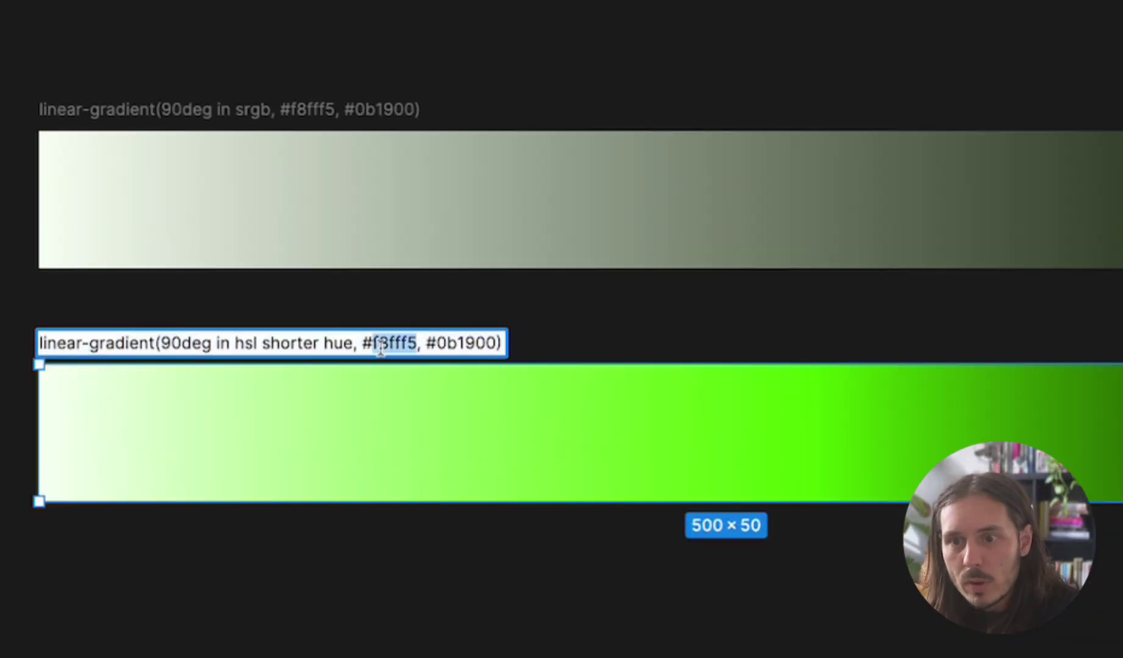
{"action": "double_click", "coordinate": [462, 343]}
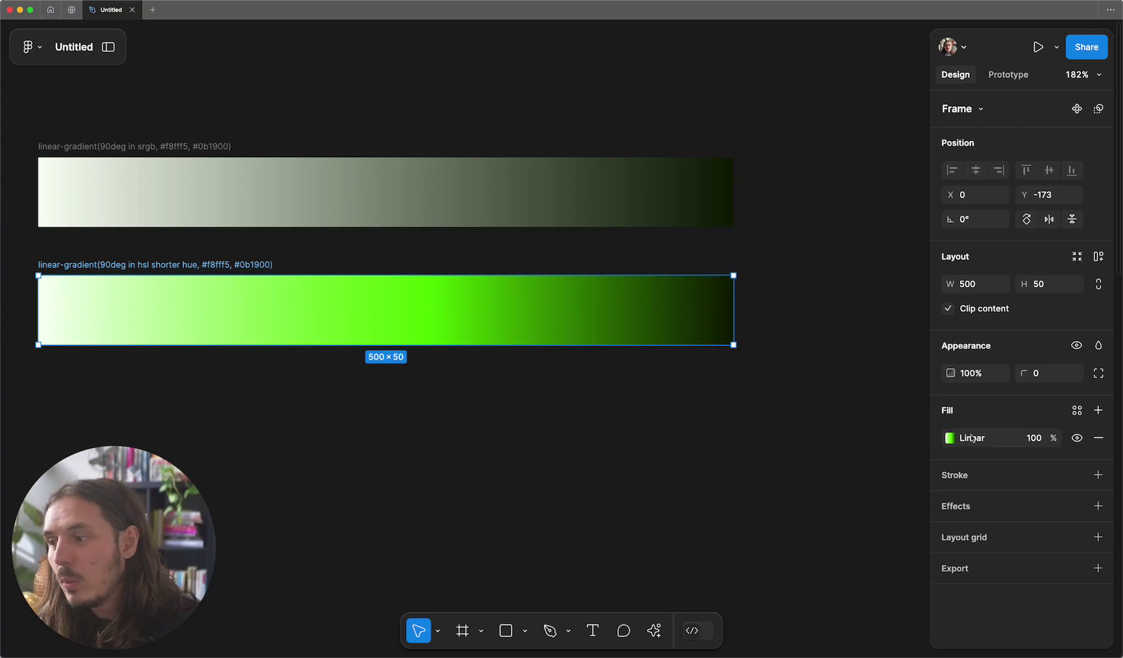
{"action": "left_click", "coordinate": [950, 437]}
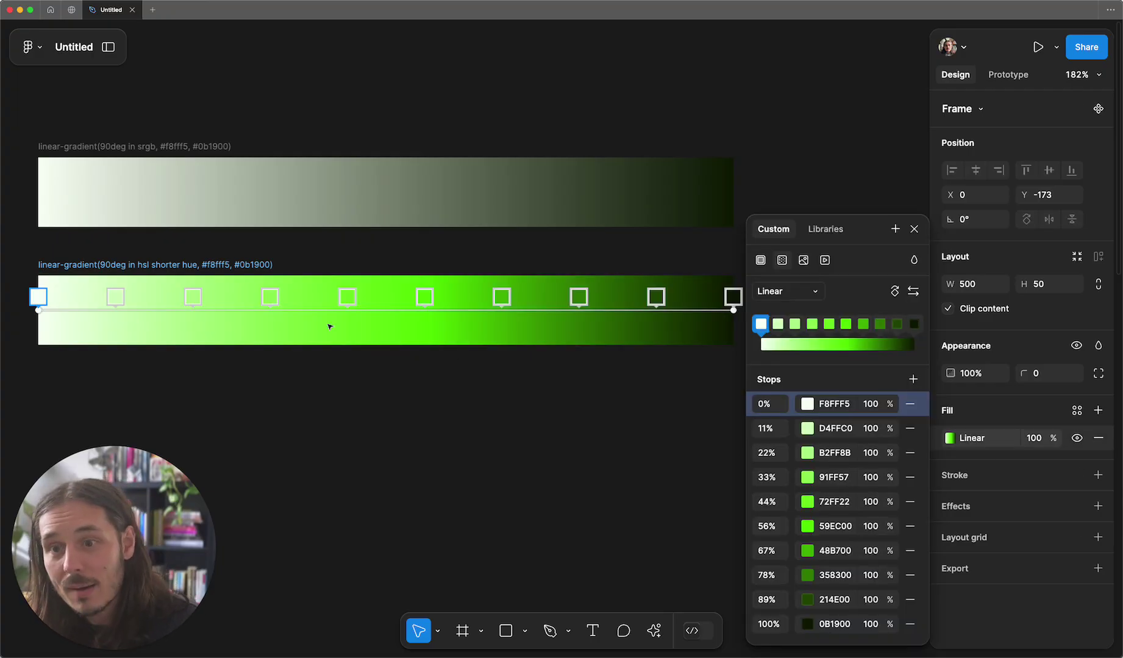
{"action": "key", "text": "Escape"}
{"action": "key", "text": "Escape"}
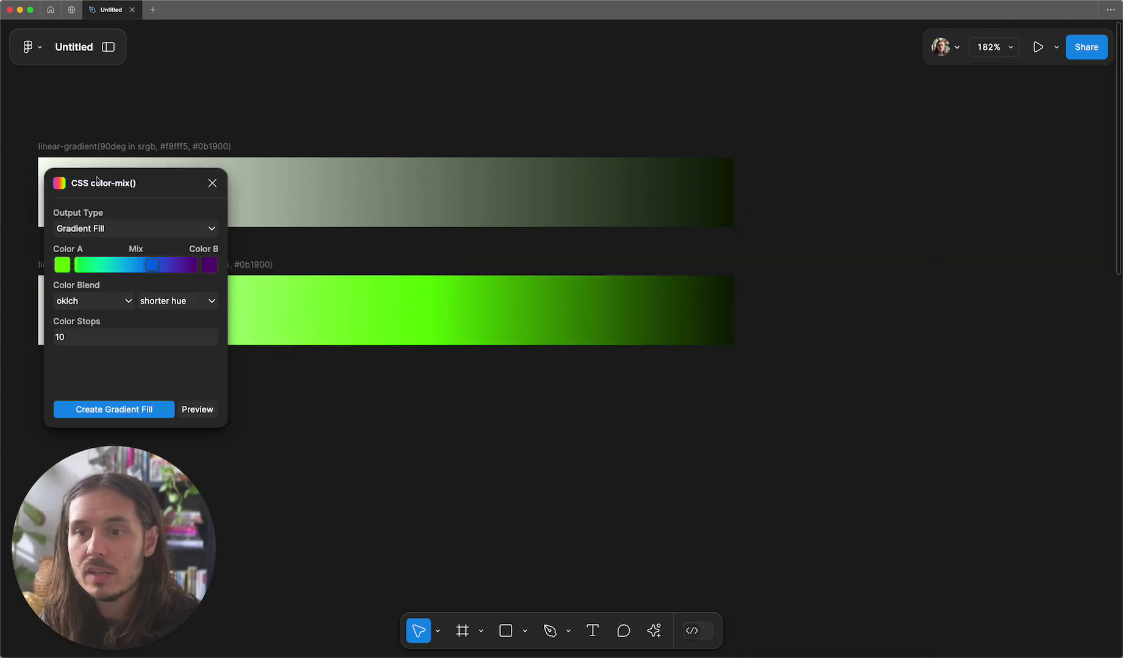
In CSS color-mix(), set Color B to dark purple RGB 90, 0, 92 and create a 10-stop hsl shorter hue gradient fill on the lower bar.
{"action": "left_click_drag", "start_coordinate": [135, 187], "coordinate": [544, 353]}
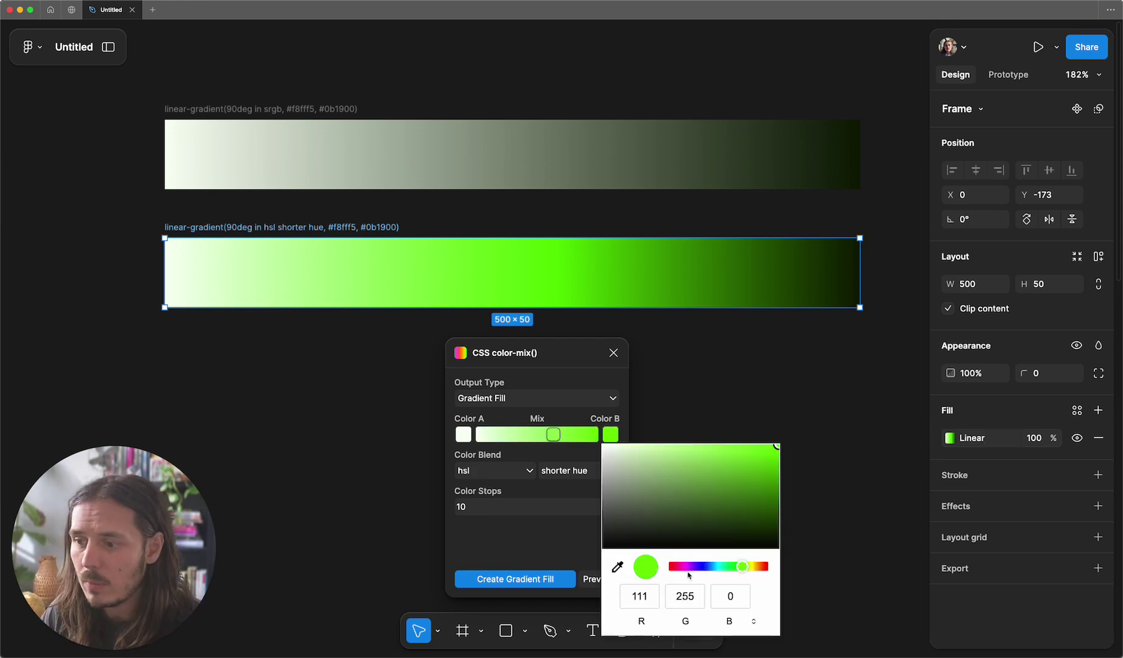
{"action": "left_click_drag", "start_coordinate": [735, 566], "coordinate": [686, 566]}
{"action": "left_click_drag", "start_coordinate": [728, 481], "coordinate": [839, 516]}
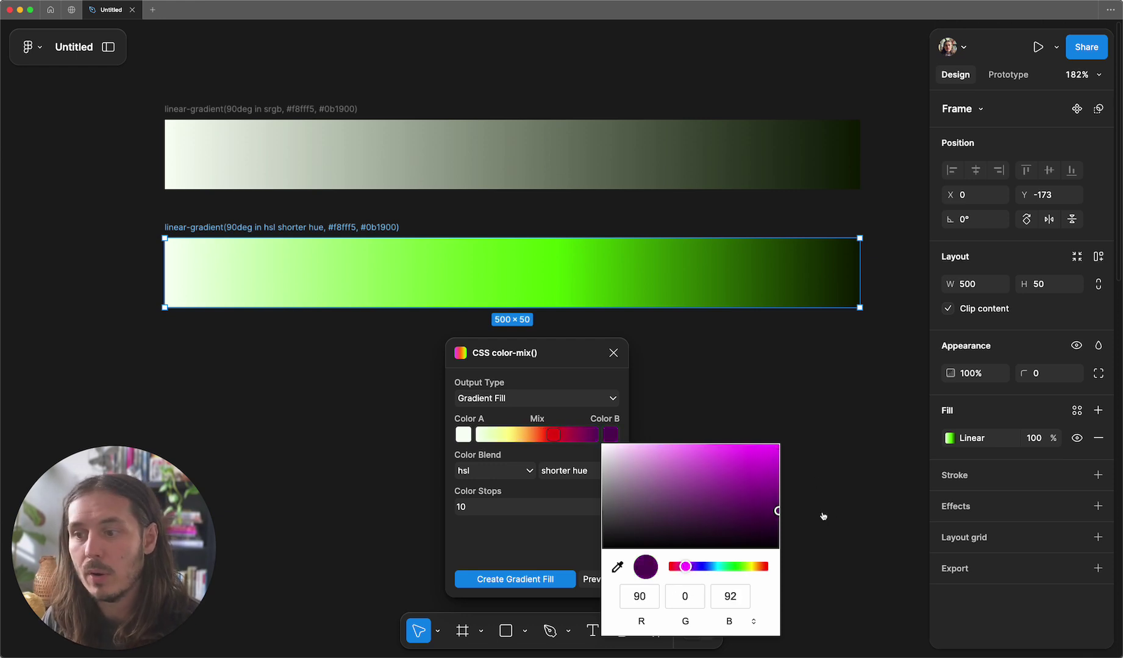
{"action": "left_click", "coordinate": [504, 584]}
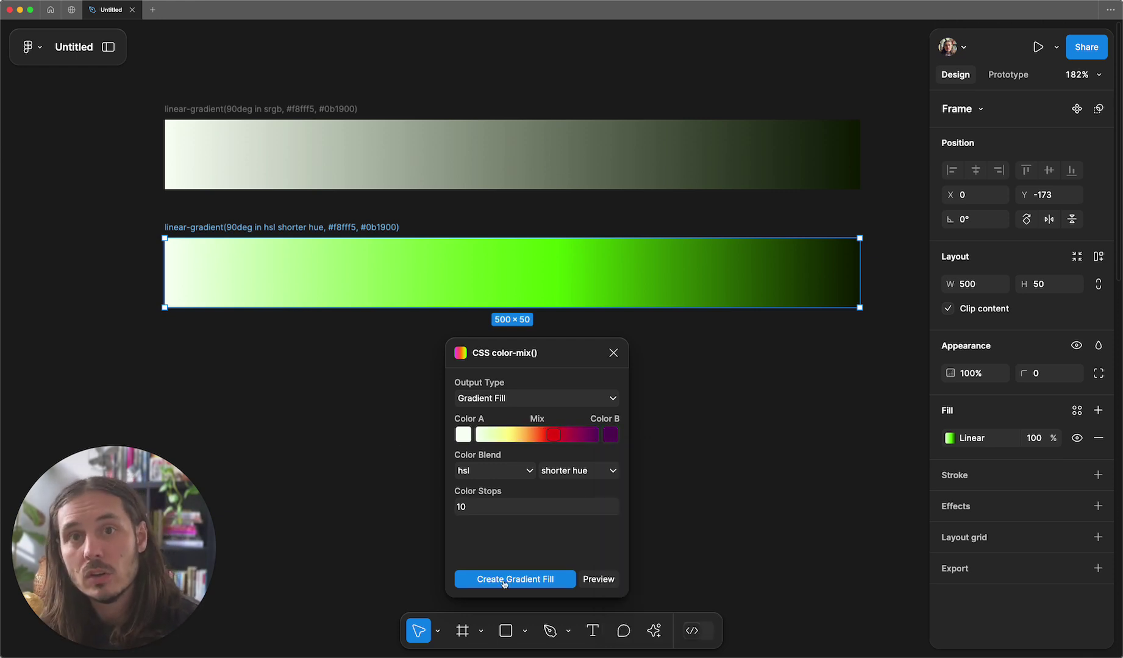
{"action": "left_click", "coordinate": [504, 580]}
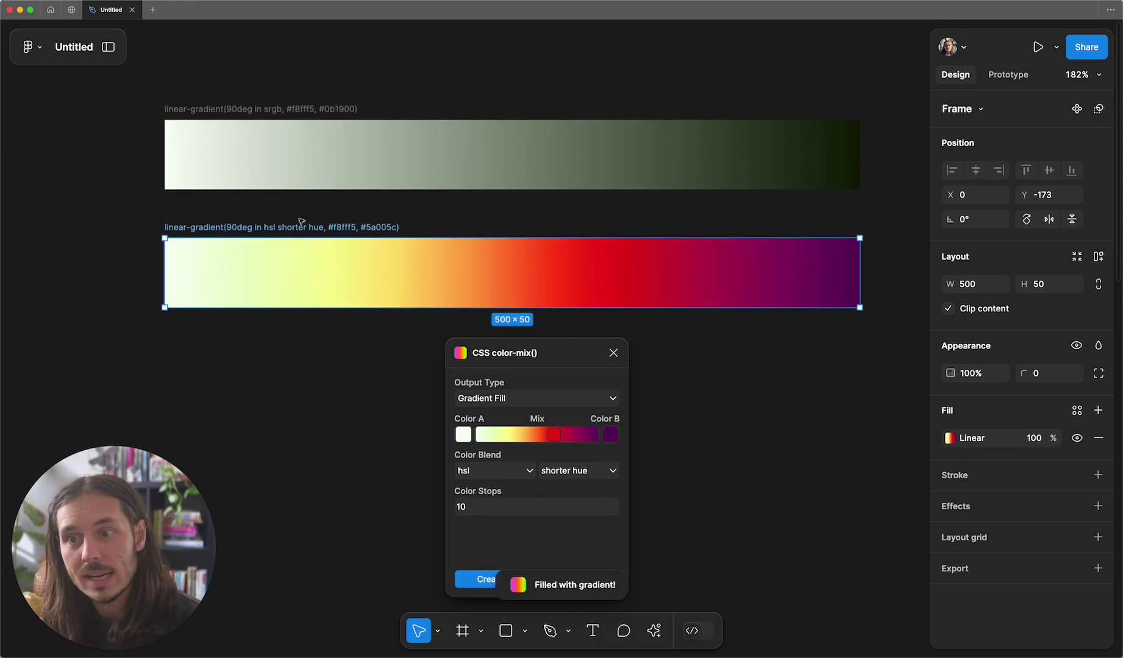
Recreate the lower bar's gradient fill with 100 color stops and look through the resulting stops list.
{"action": "left_click", "coordinate": [478, 511]}
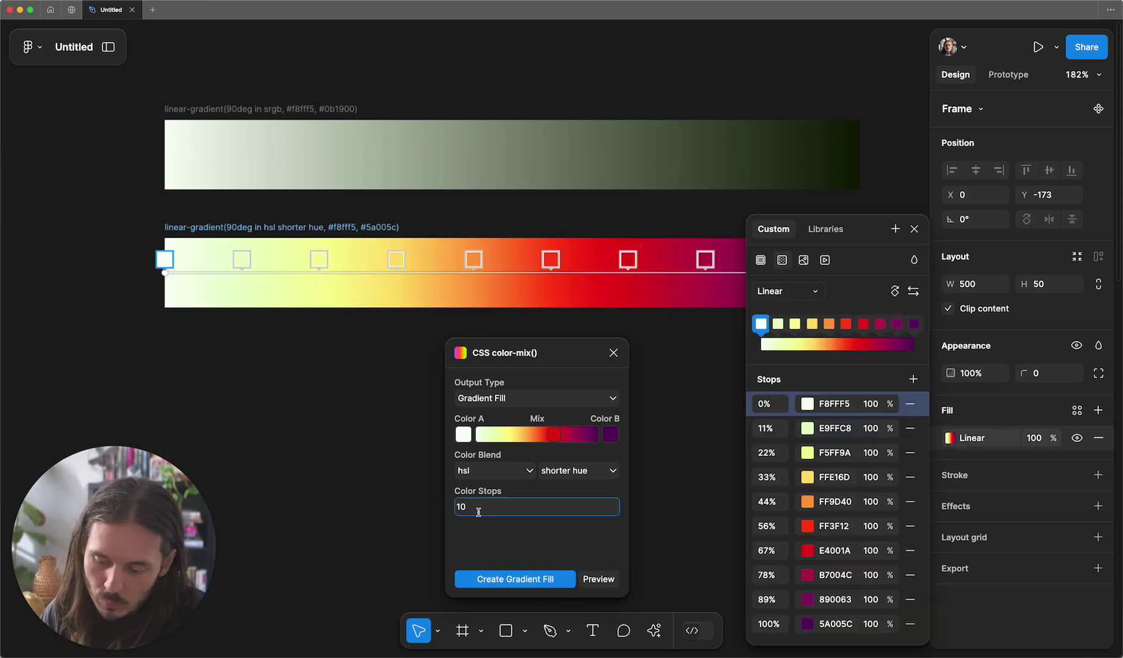
{"action": "type", "text": "0"}
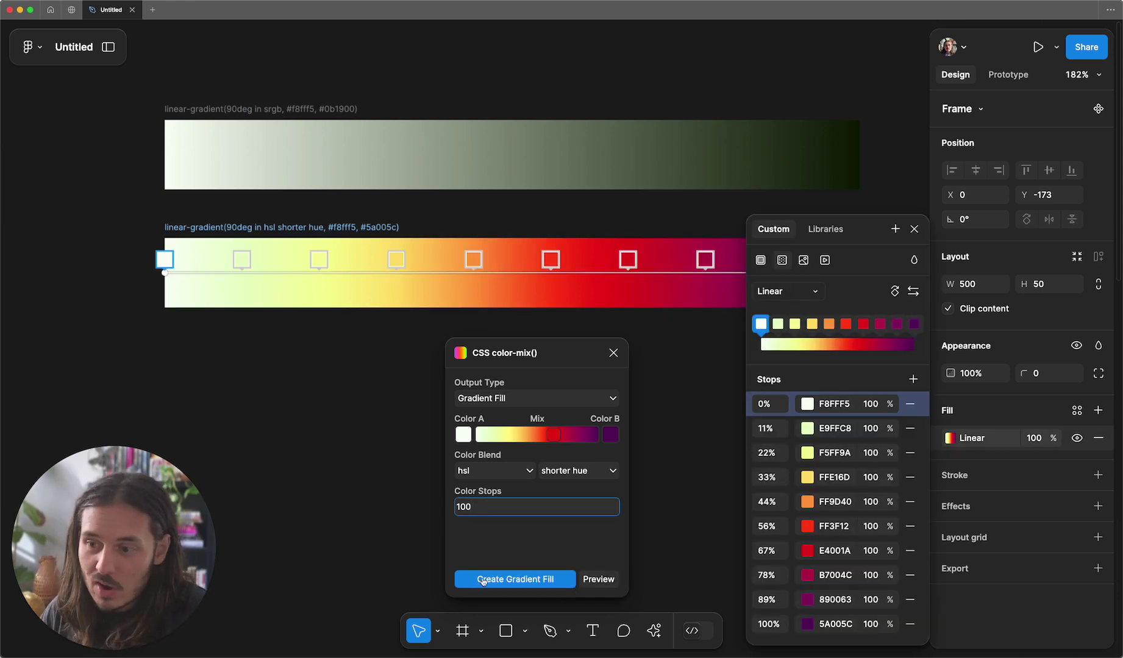
{"action": "left_click", "coordinate": [485, 580]}
{"action": "scroll", "coordinate": [854, 531], "scroll_direction": "down", "scroll_amount": 20}
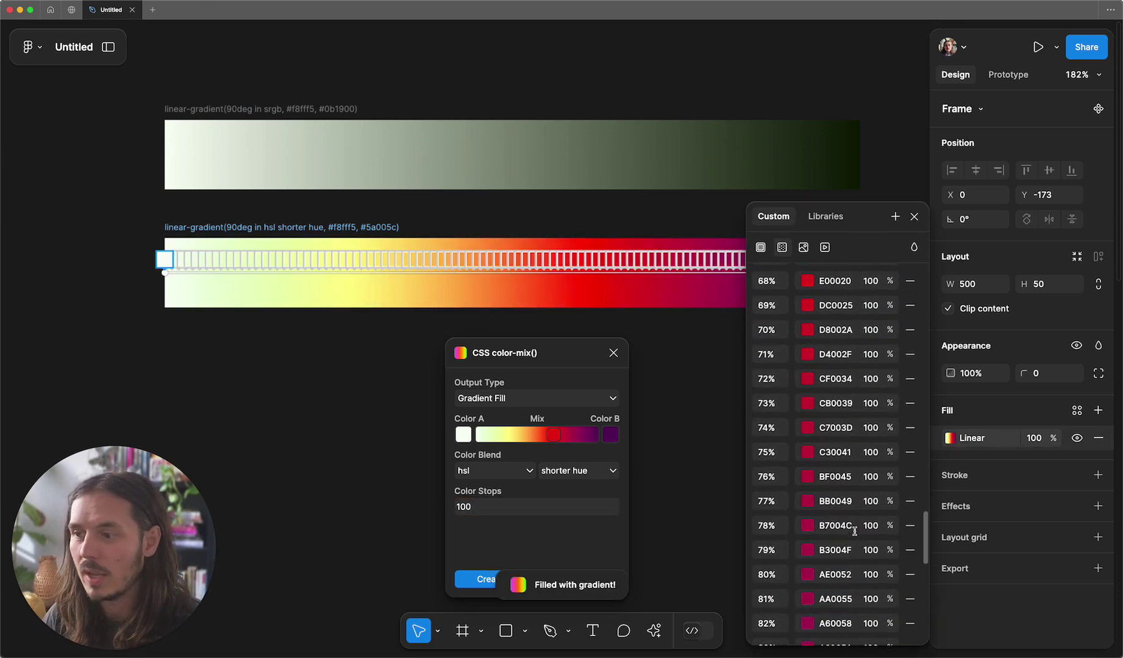
{"action": "scroll", "coordinate": [854, 532], "scroll_direction": "down", "scroll_amount": 6}
{"action": "scroll", "coordinate": [855, 532], "scroll_direction": "up", "scroll_amount": 20}
Reduce the color stops to 2 and recreate the lower bar's gradient fill.
{"action": "left_click", "coordinate": [485, 508]}
{"action": "key", "text": "BackSpace"}
{"action": "key", "text": "BackSpace"}
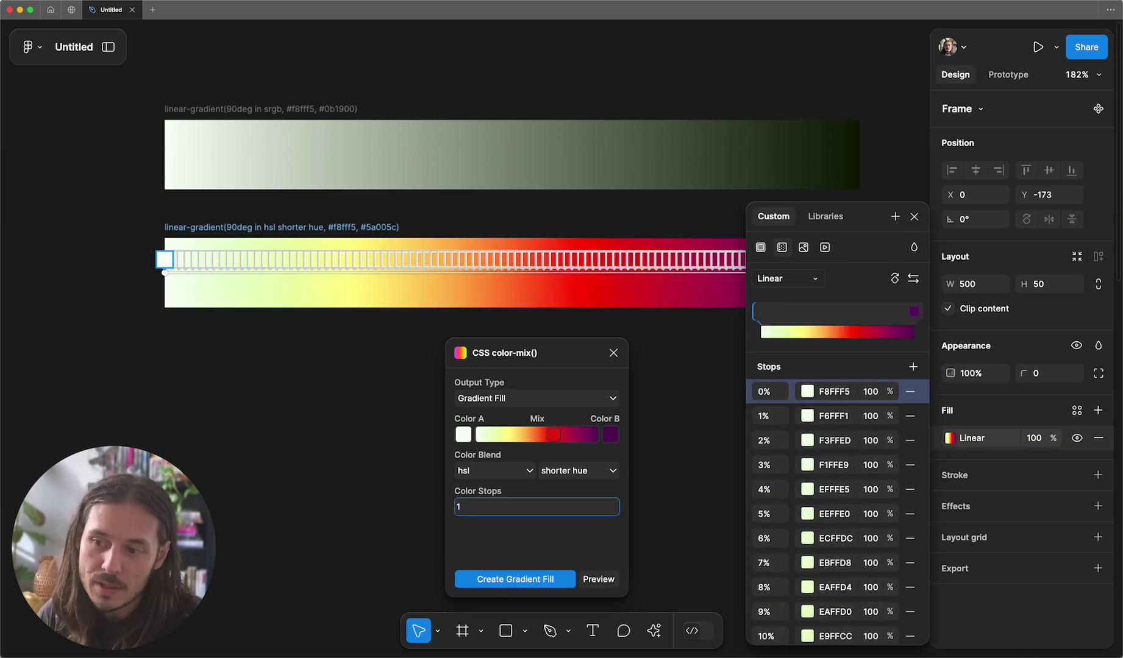
{"action": "left_click", "coordinate": [487, 578]}
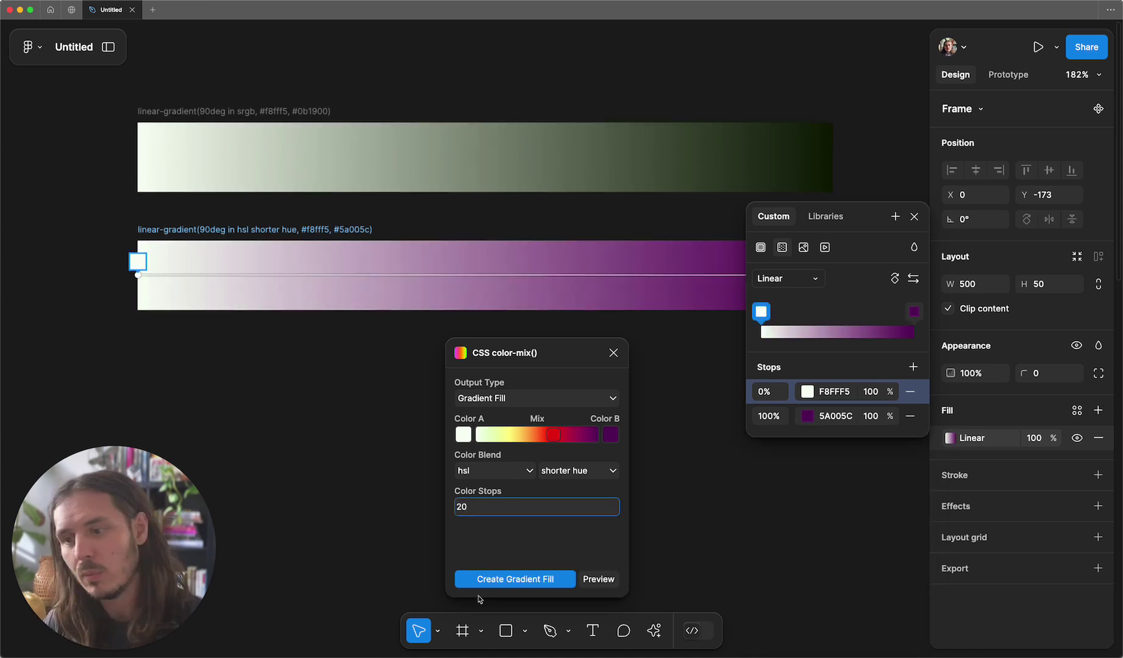
Set the color stops to 20 and create the hsl shorter hue gradient fill on the bar again.
{"action": "left_click", "coordinate": [493, 583]}
{"action": "scroll", "coordinate": [743, 343], "scroll_direction": "down", "scroll_amount": 4}
{"action": "scroll", "coordinate": [743, 343], "scroll_direction": "right", "scroll_amount": 2}
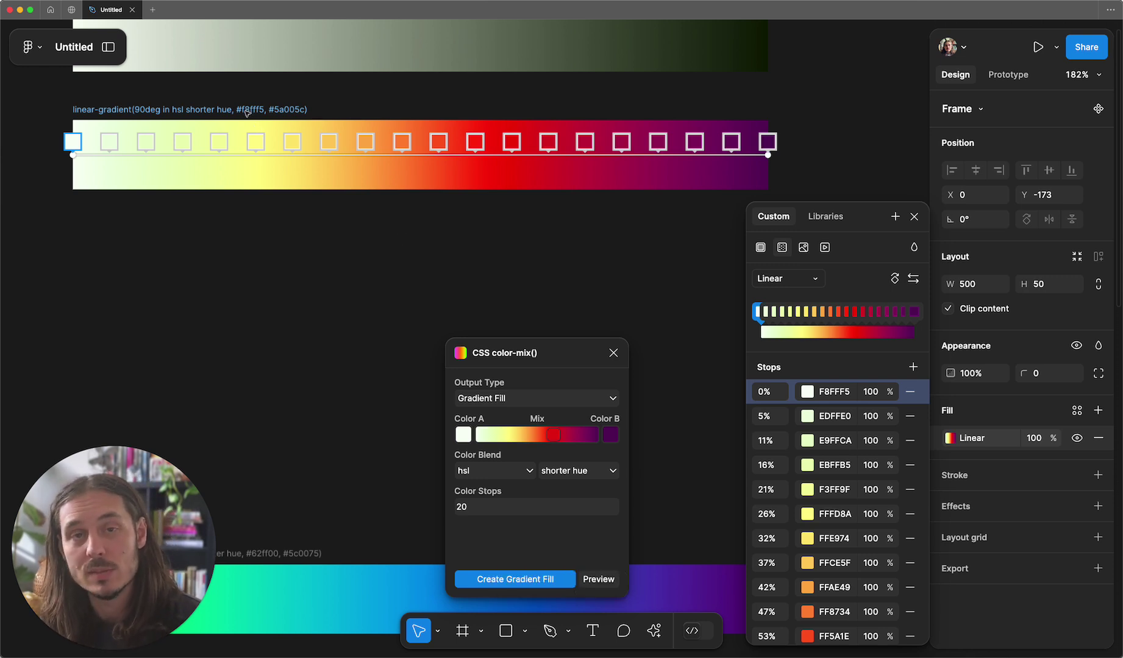
Change the output type to Color Fill, set the mix to 81% and create the color fill on the bar.
{"action": "left_click", "coordinate": [529, 399]}
{"action": "left_click", "coordinate": [529, 387]}
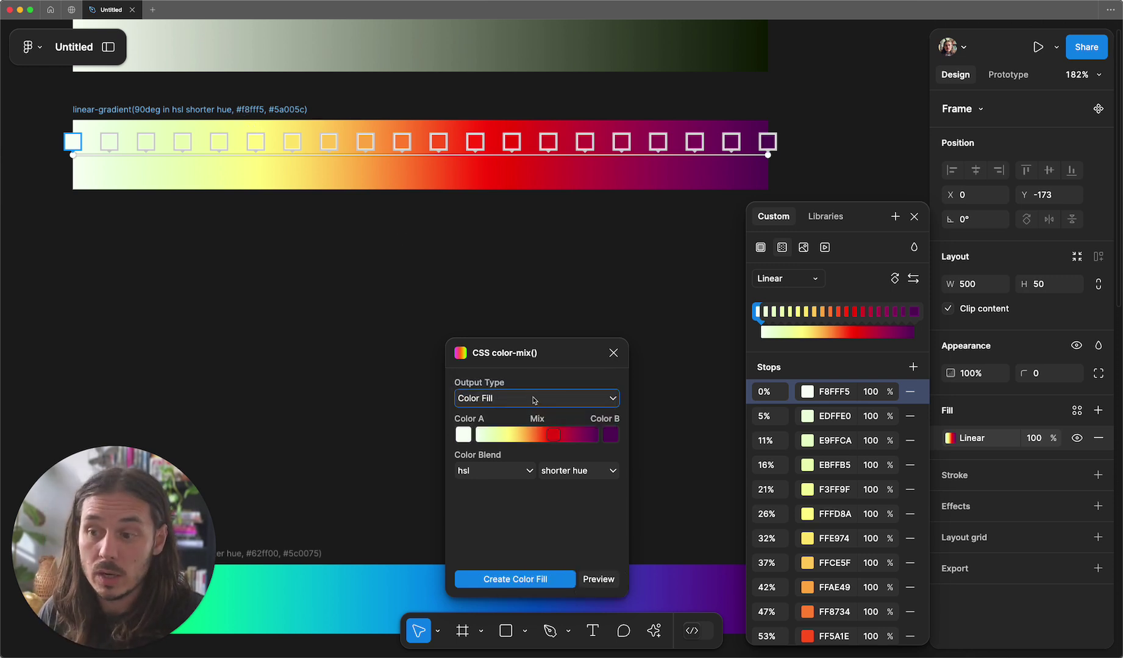
{"action": "mouse_move", "coordinate": [571, 447]}
{"action": "left_mouse_down"}
{"action": "mouse_move", "coordinate": [508, 438]}
{"action": "mouse_move", "coordinate": [570, 444]}
{"action": "left_mouse_up"}
{"action": "left_click", "coordinate": [503, 580]}
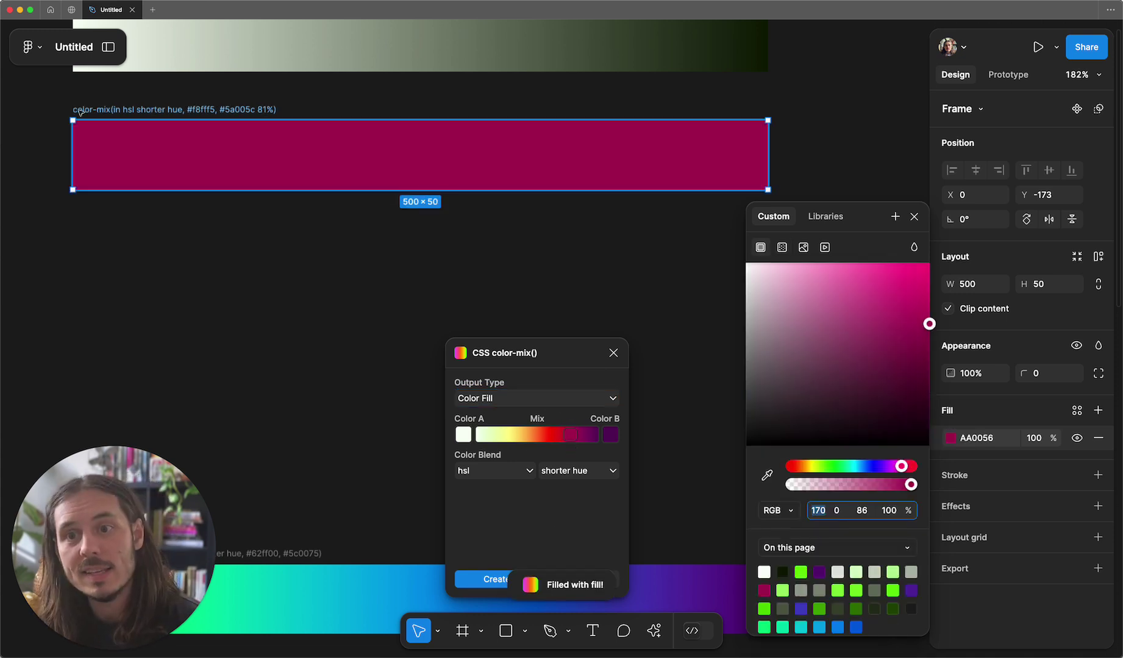
Compare the plugin's Color A and Color B swatches with the hex values in the solid bar's layer name.
{"action": "scroll", "coordinate": [88, 122], "scroll_direction": "up", "scroll_amount": 5}
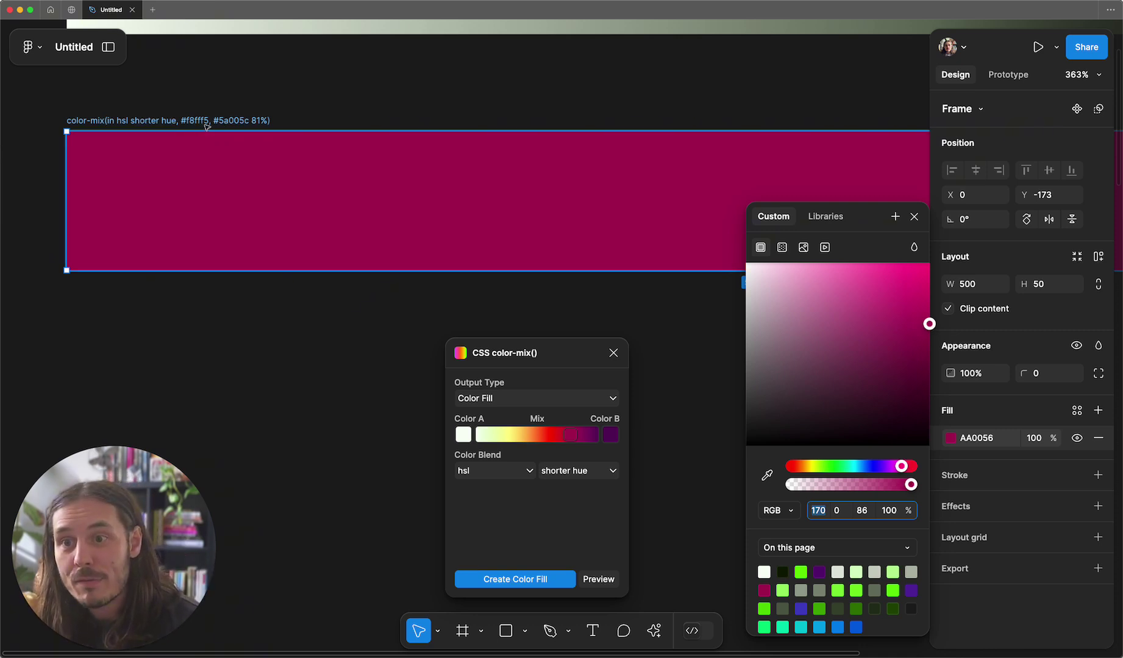
{"action": "left_click", "coordinate": [463, 434]}
{"action": "left_click", "coordinate": [468, 439]}
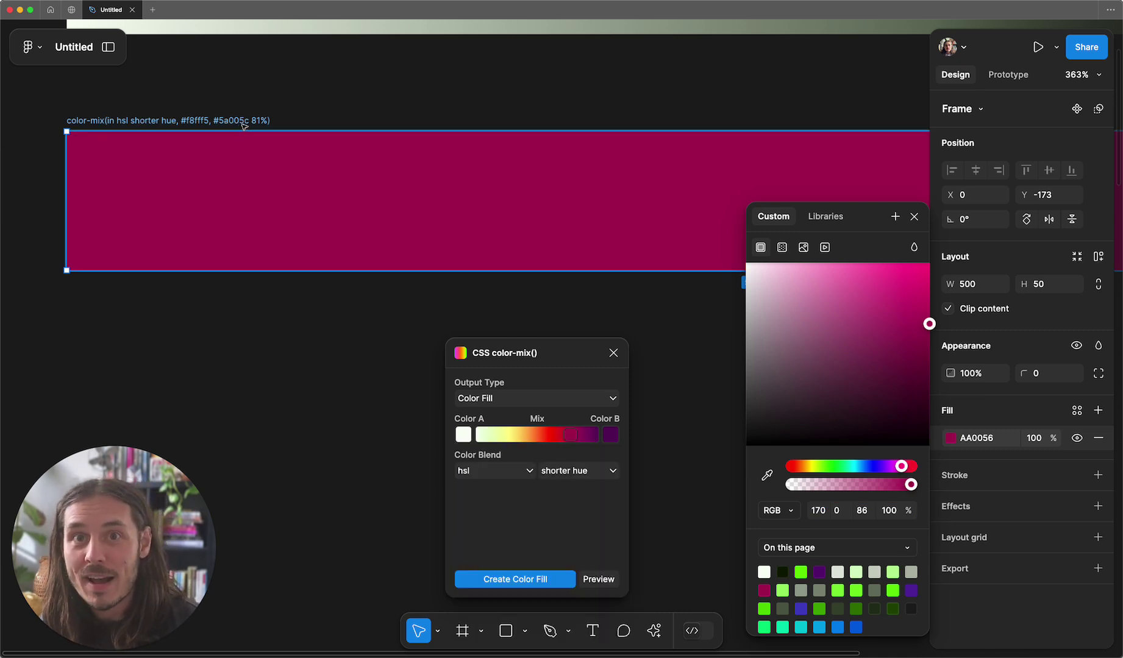
{"action": "left_click", "coordinate": [615, 442]}
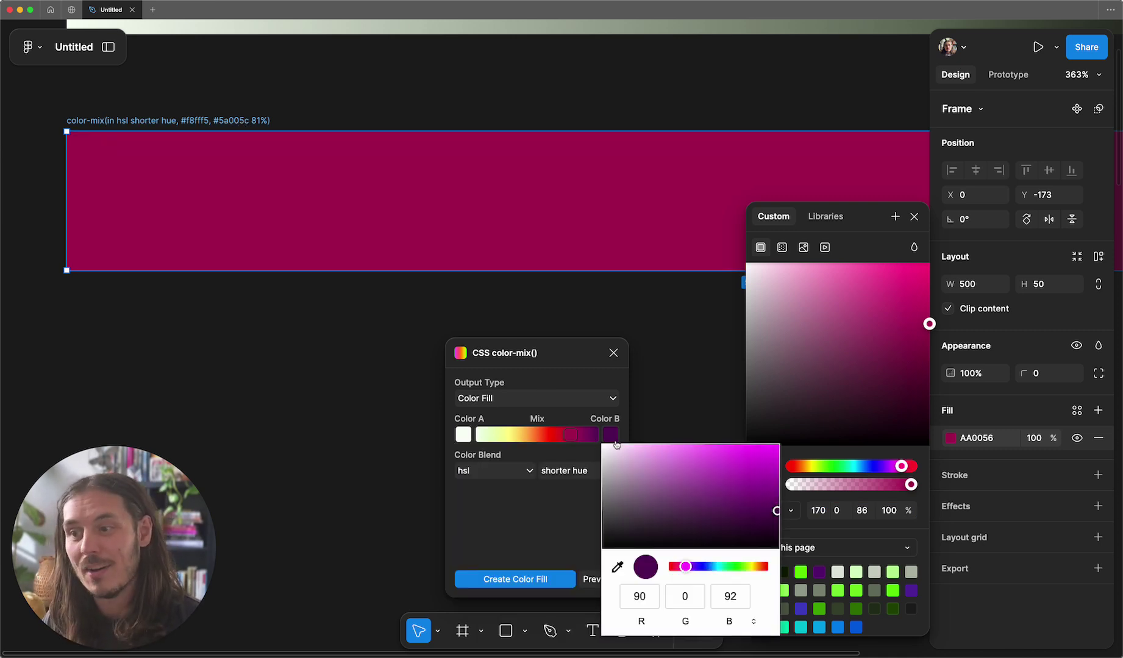
{"action": "left_click", "coordinate": [373, 196]}
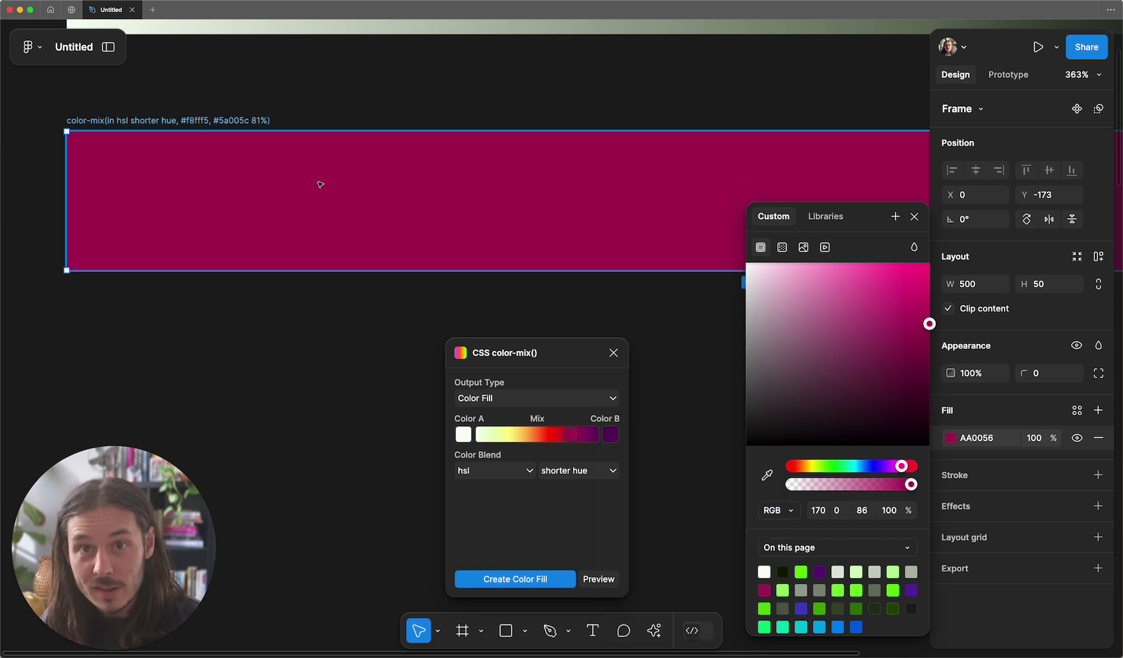
Examine the color-mix() expression and its mix percentage in the solid bar's layer name.
{"action": "double_click", "coordinate": [258, 124]}
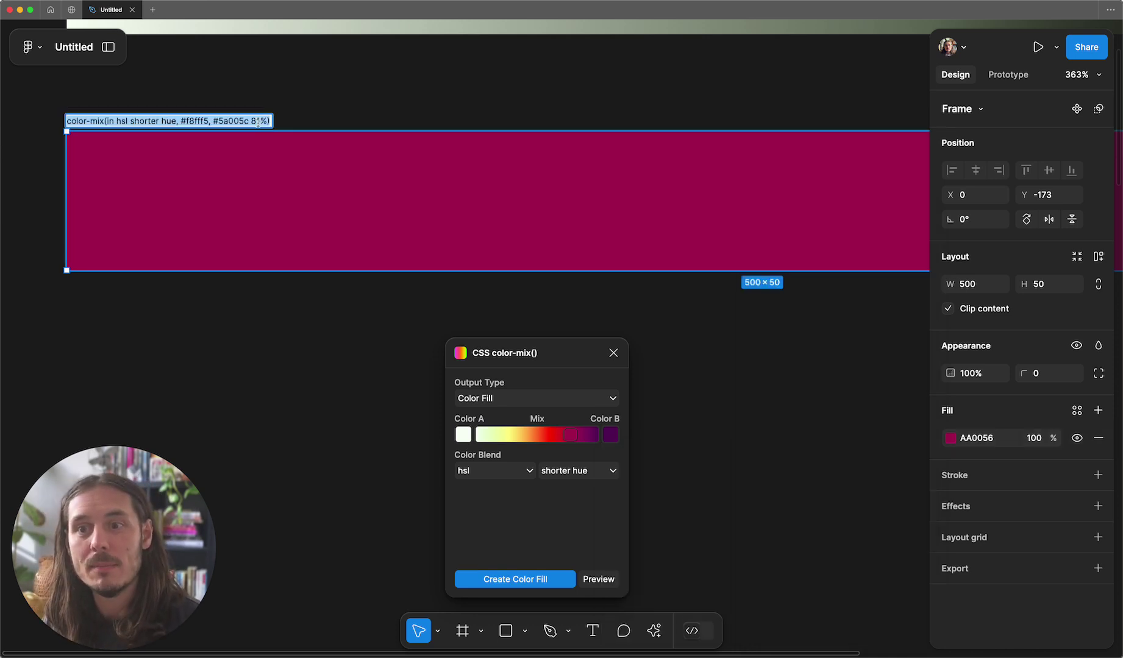
{"action": "left_click", "coordinate": [95, 122]}
{"action": "left_click_drag", "start_coordinate": [95, 122], "coordinate": [194, 122]}
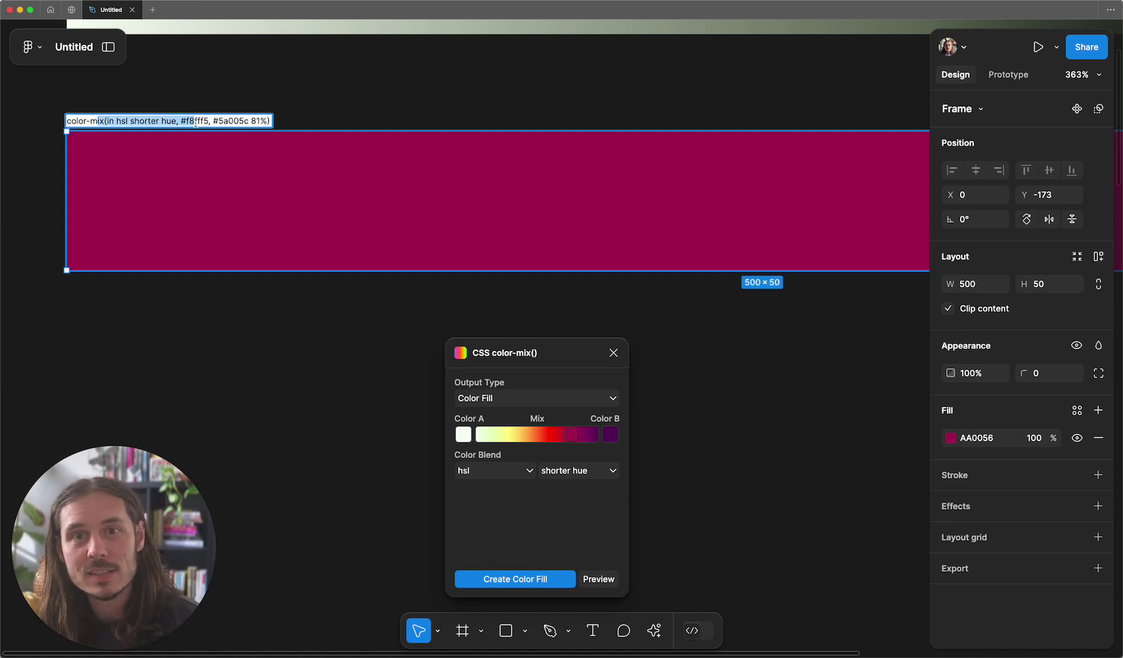
{"action": "left_click", "coordinate": [283, 214]}
{"action": "double_click", "coordinate": [226, 124]}
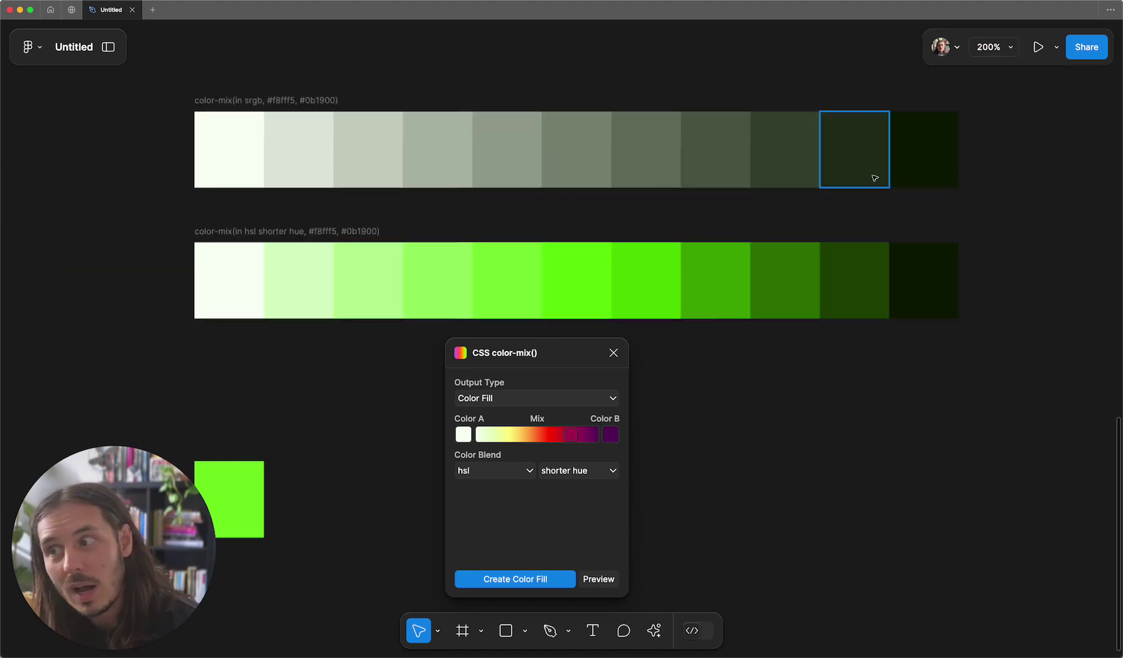
Inspect the 0%, 10%, 20% and 30% swatch layers inside the hsl shorter hue swatch frame.
{"action": "left_click", "coordinate": [320, 232]}
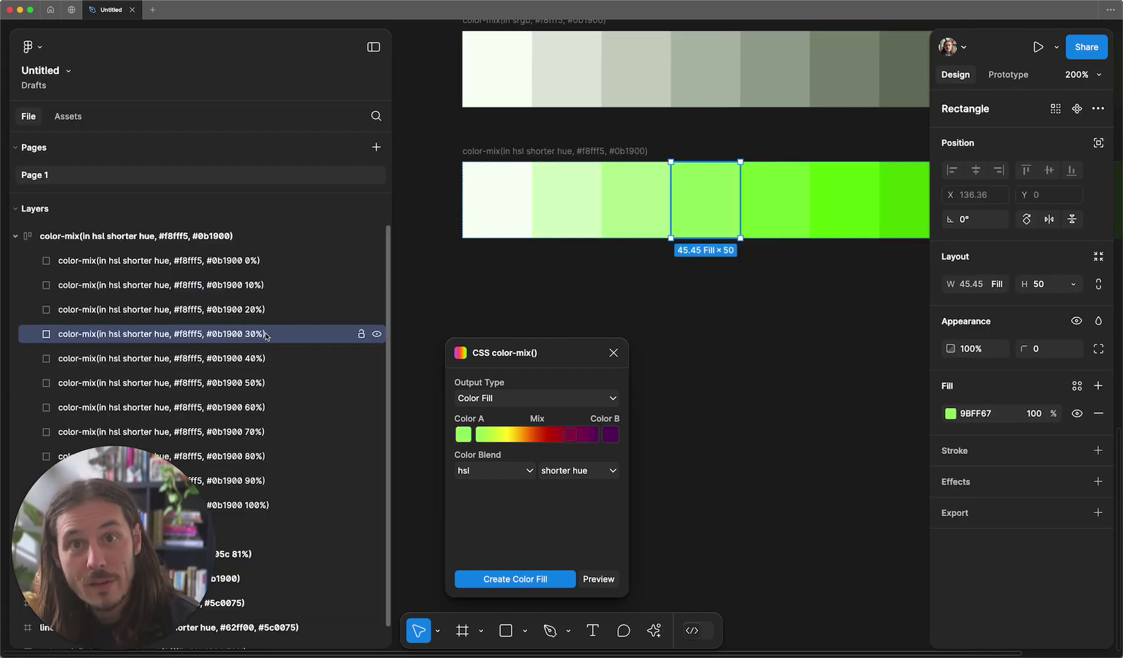
{"action": "left_click", "coordinate": [237, 263]}
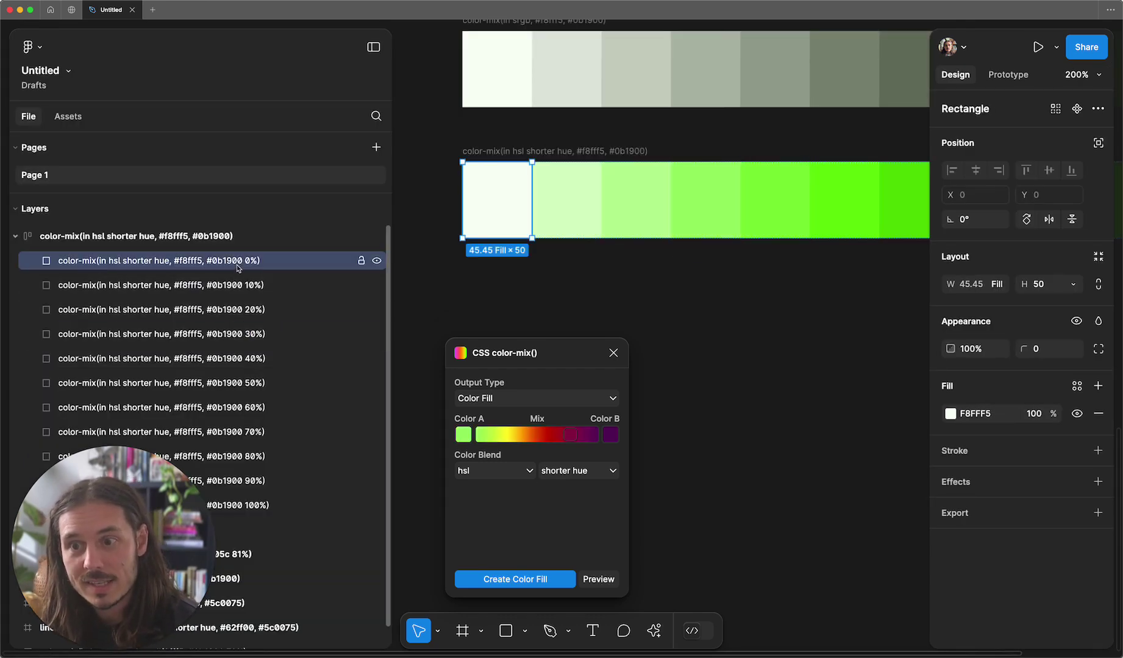
{"action": "left_click", "coordinate": [247, 285]}
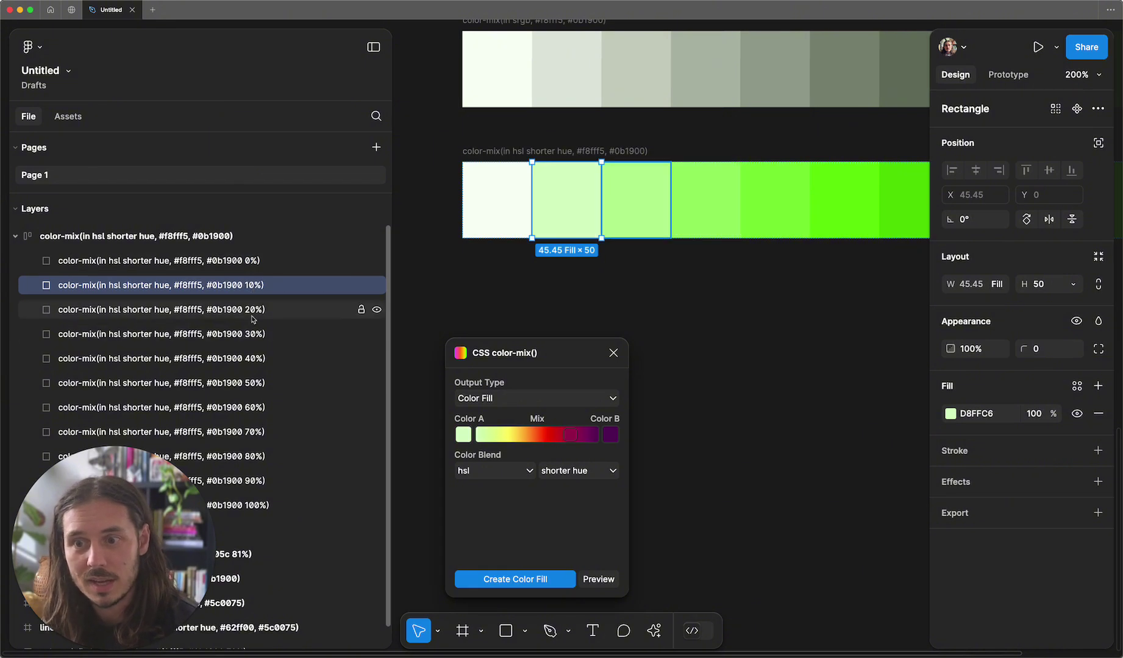
{"action": "left_click", "coordinate": [256, 310]}
{"action": "left_click", "coordinate": [260, 338]}
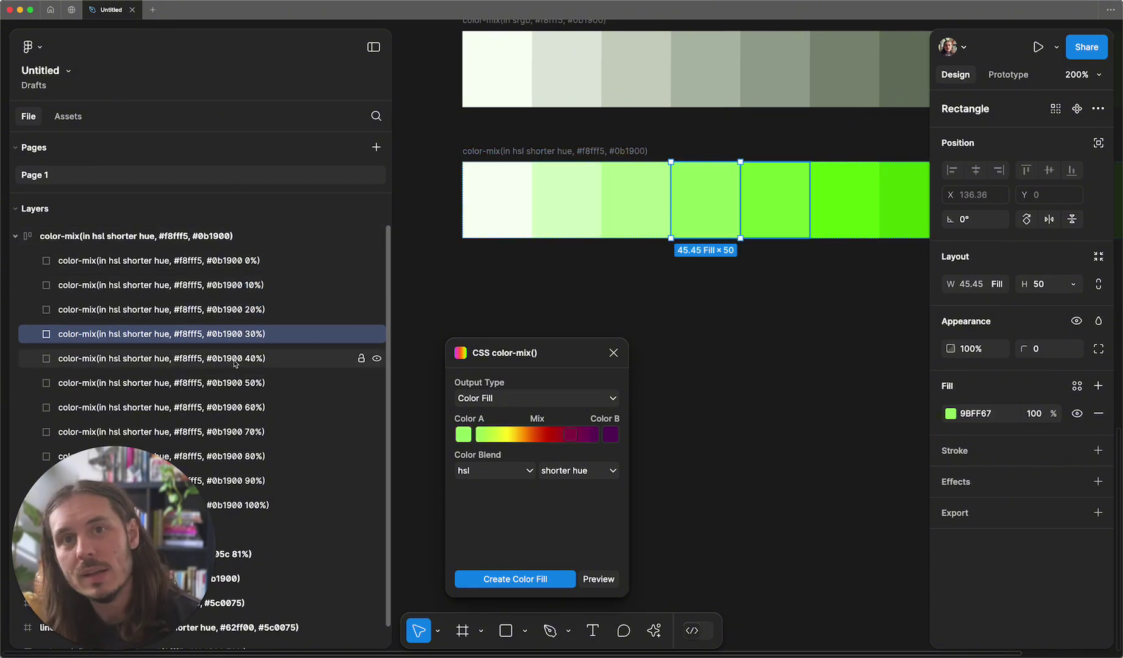
Switch the output type to Swatches and review the previewed color-mix() values for all color stops.
{"action": "scroll", "coordinate": [742, 372], "scroll_direction": "down", "scroll_amount": 5}
{"action": "scroll", "coordinate": [742, 371], "scroll_direction": "right", "scroll_amount": 2}
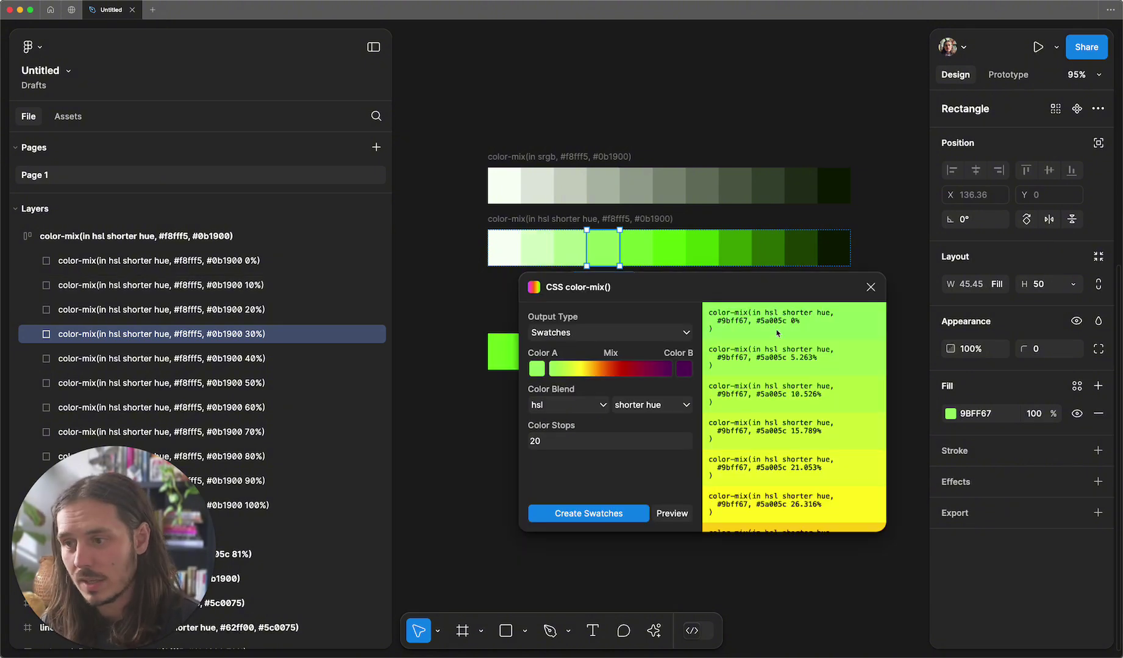
{"action": "scroll", "coordinate": [778, 333], "scroll_direction": "down", "scroll_amount": 10}
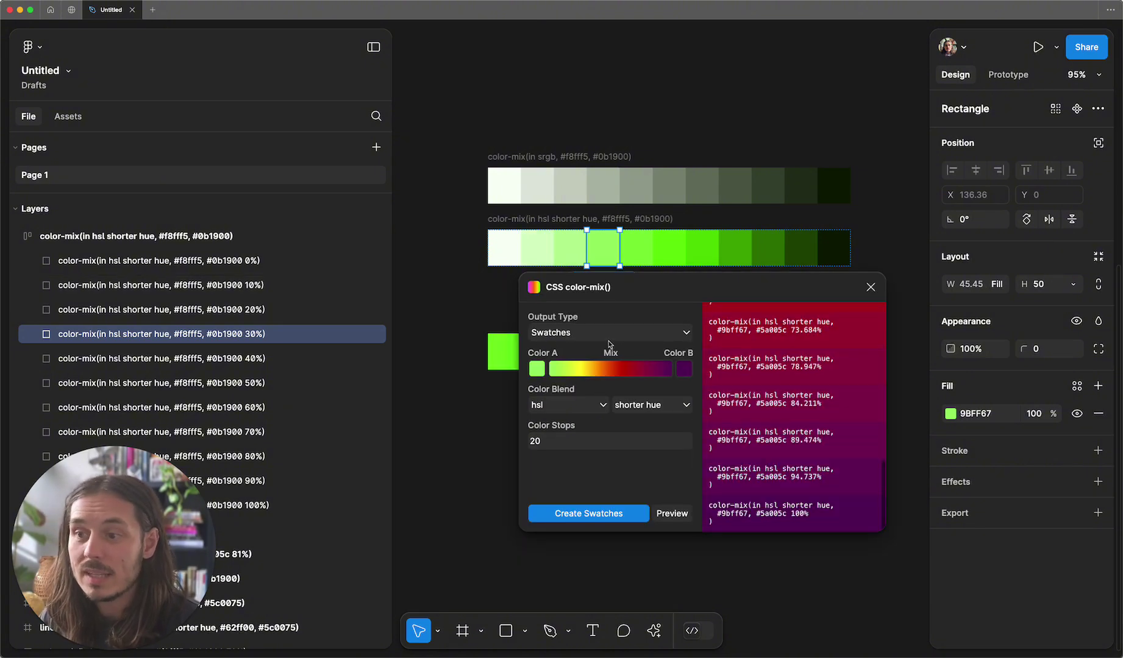
Set the number of color stops to 5 for the swatches output.
{"action": "left_click", "coordinate": [611, 337]}
{"action": "left_click", "coordinate": [583, 334]}
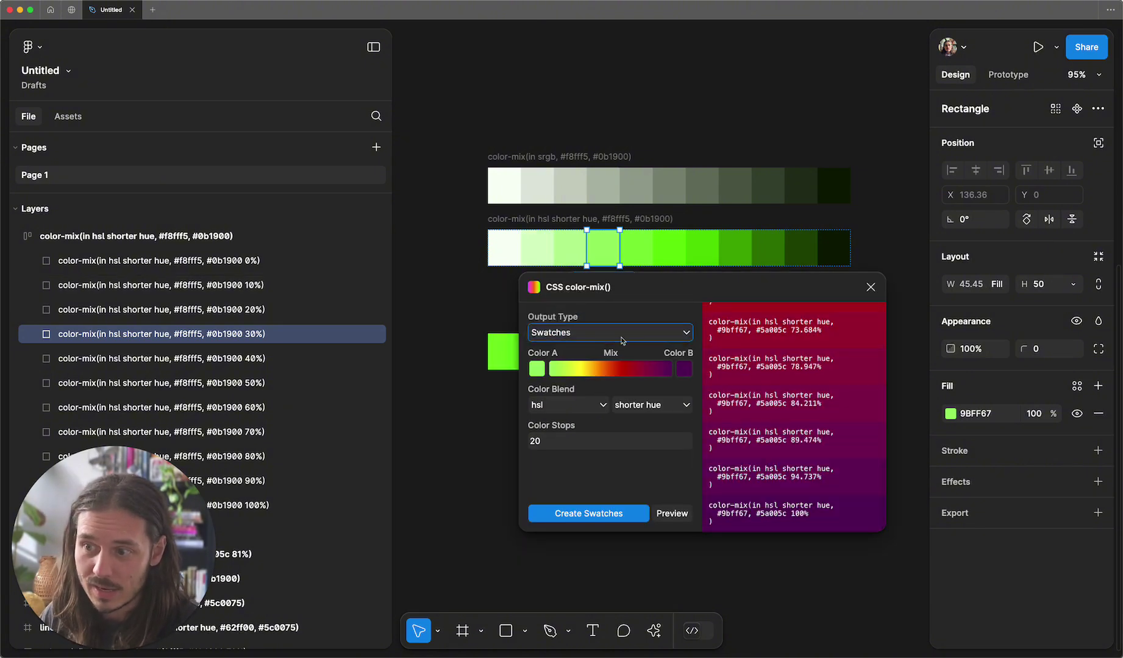
{"action": "left_click_drag", "start_coordinate": [552, 441], "coordinate": [397, 413]}
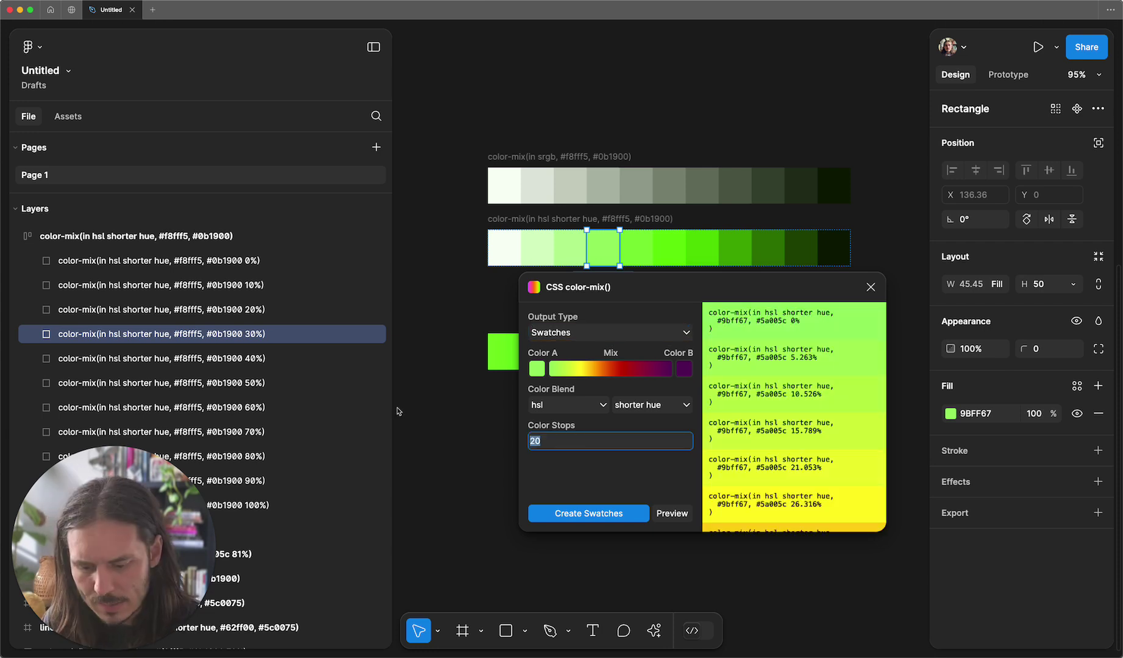
{"action": "type", "text": "5"}
Preview the five color stops in the oklch and srgb color blends, and return the blend to hsl.
{"action": "left_click", "coordinate": [567, 404]}
{"action": "left_click", "coordinate": [559, 503]}
{"action": "left_click", "coordinate": [561, 406]}
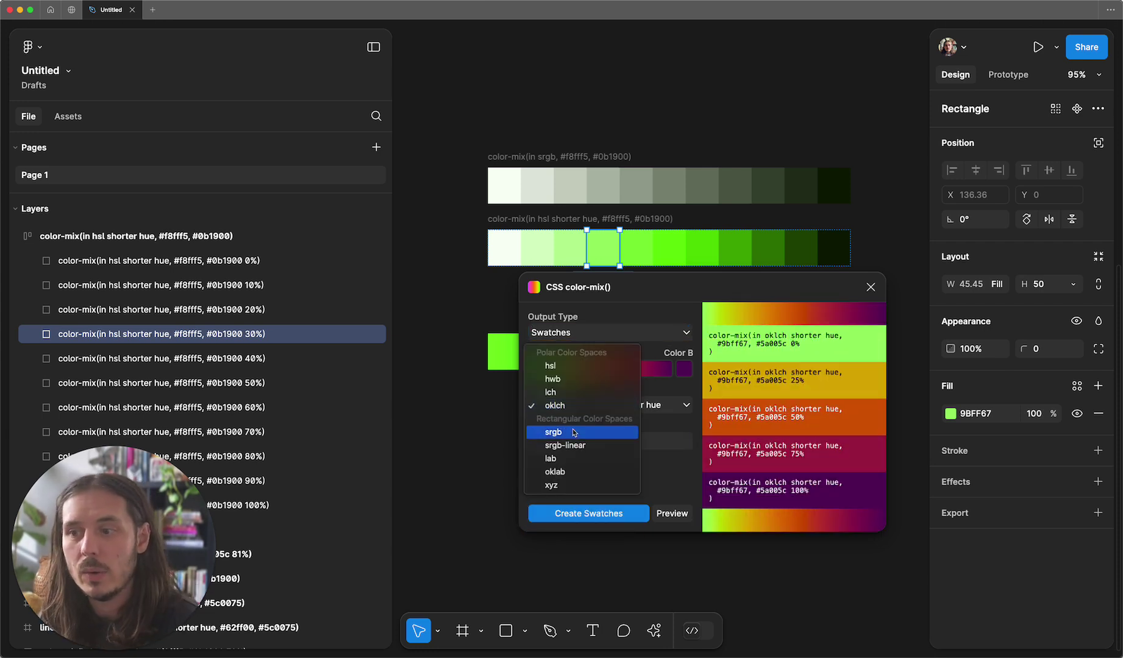
{"action": "left_click", "coordinate": [555, 432]}
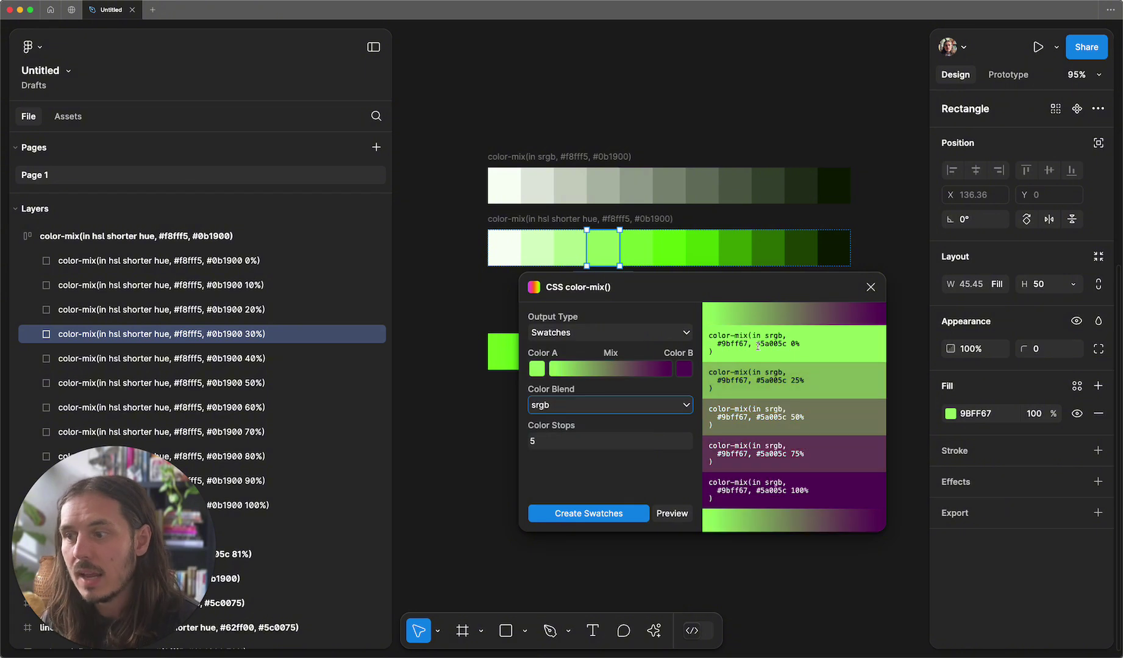
{"action": "left_click", "coordinate": [566, 411]}
{"action": "left_click", "coordinate": [562, 337]}
Create the five swatches mixing #9bff67 and #5a005c in hsl shorter hue, and select the first swatch.
{"action": "left_click_drag", "start_coordinate": [711, 425], "coordinate": [705, 408]}
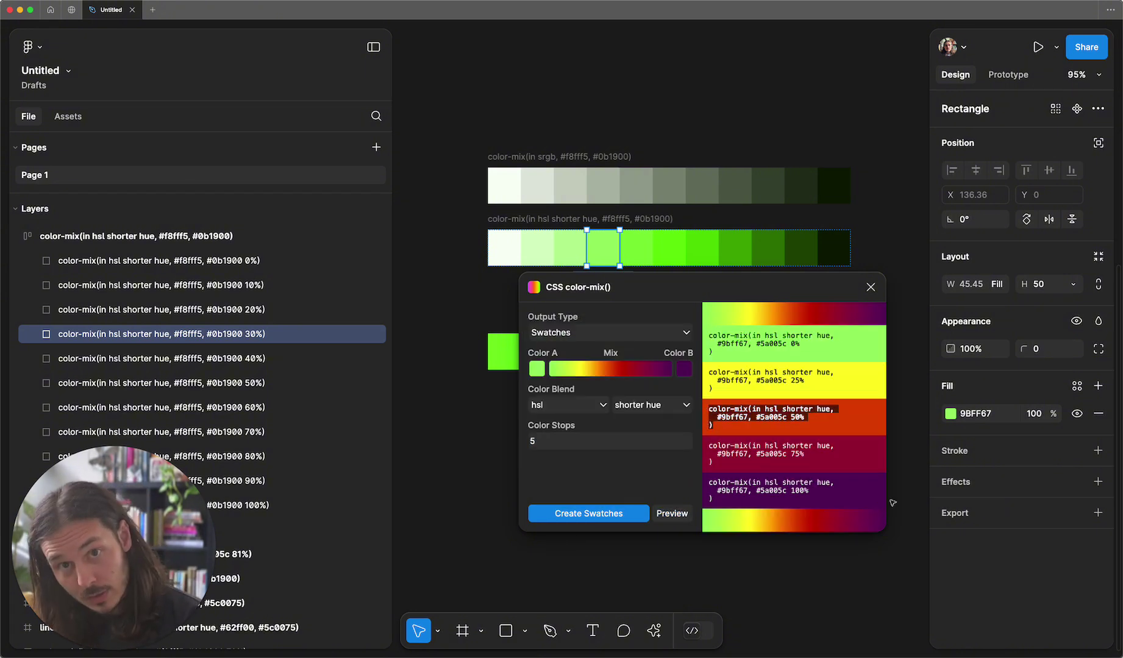
{"action": "left_click_drag", "start_coordinate": [805, 454], "coordinate": [800, 453]}
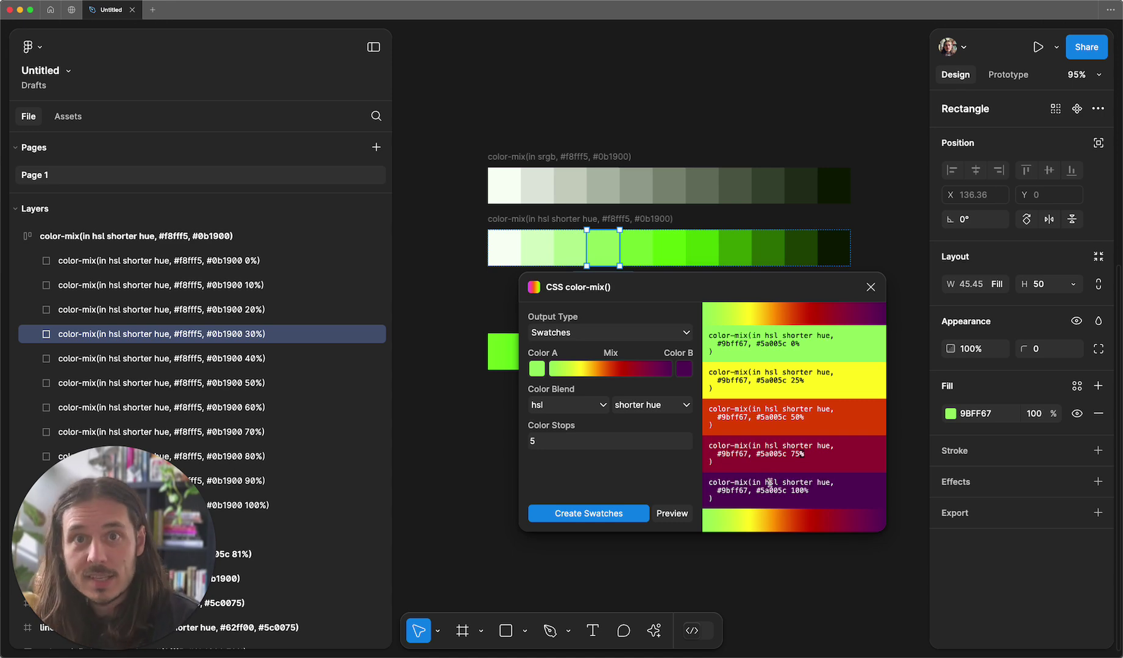
{"action": "left_click", "coordinate": [568, 514]}
{"action": "left_click_drag", "start_coordinate": [638, 288], "coordinate": [790, 137]}
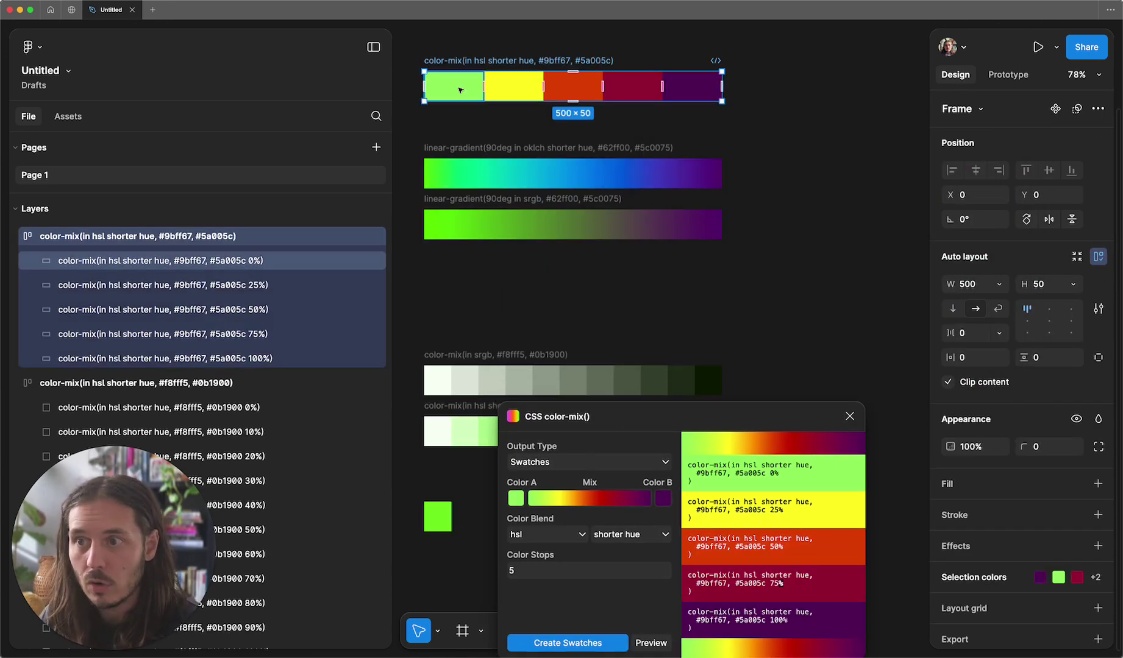
{"action": "left_click", "coordinate": [461, 91]}
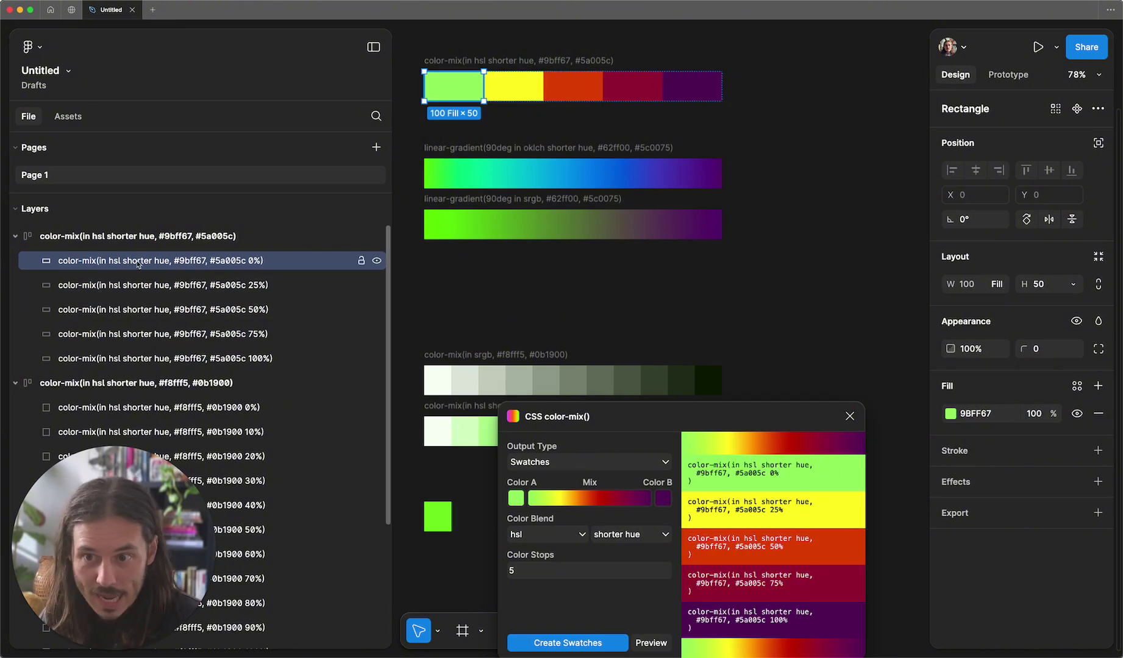
Switch the output type to Variables and create the five color variables in the CSS color-mix() collection.
{"action": "left_click", "coordinate": [613, 165]}
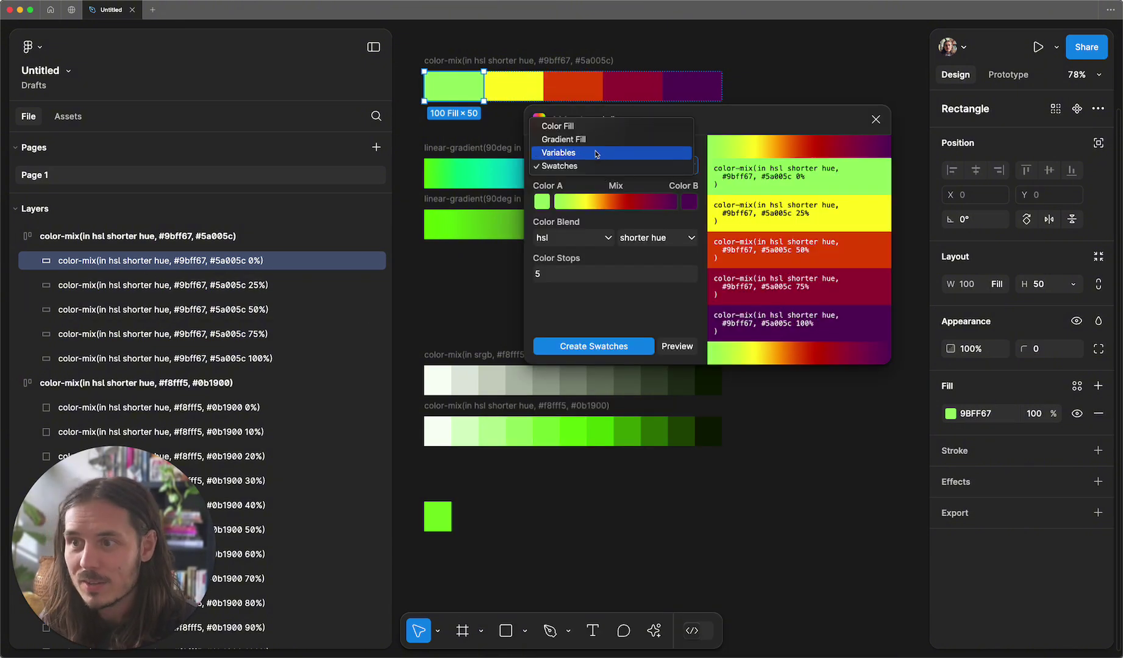
{"action": "left_click", "coordinate": [594, 151]}
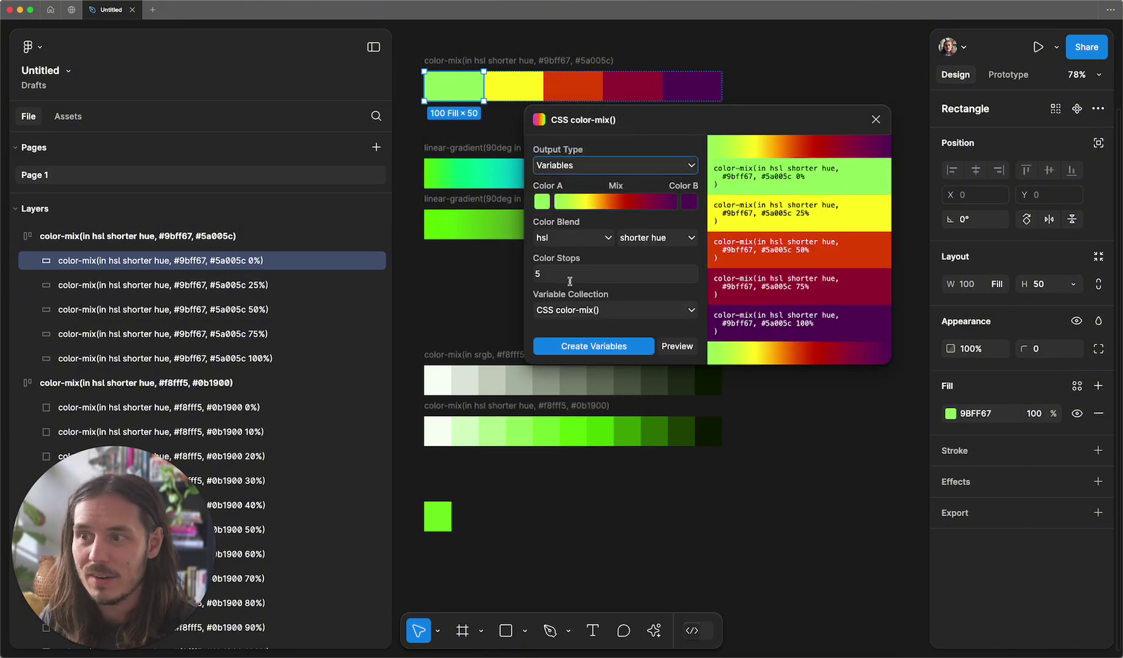
{"action": "left_click", "coordinate": [607, 347]}
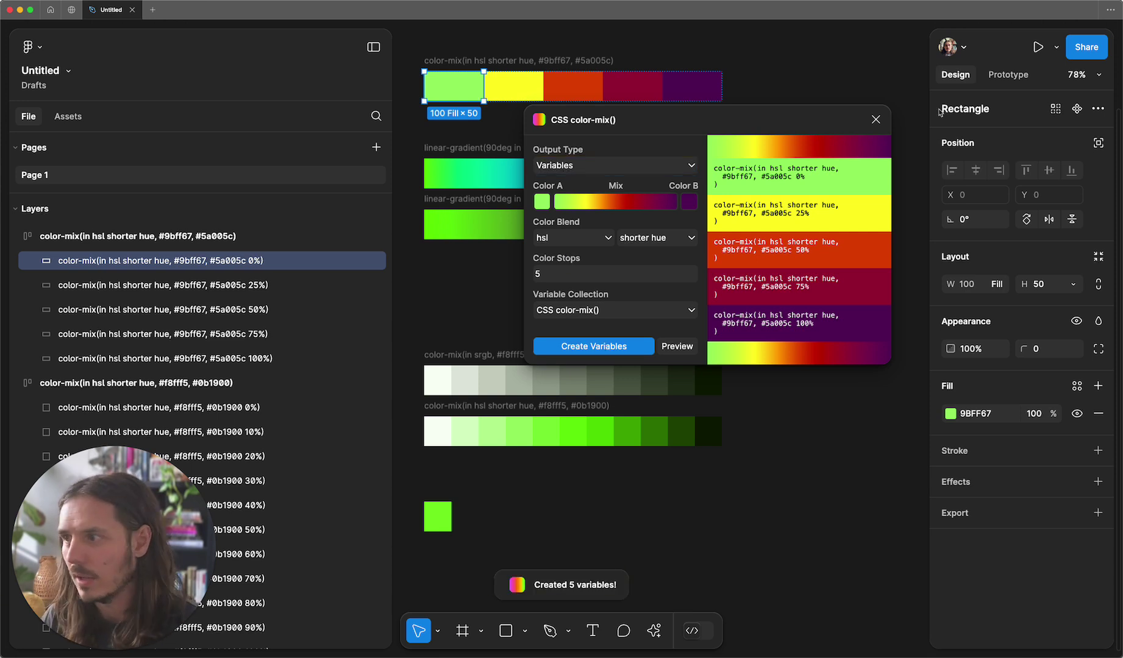
Open the local variables and inspect the in hsl shorter hue group under 9bff67-5a005c.
{"action": "left_click", "coordinate": [825, 100]}
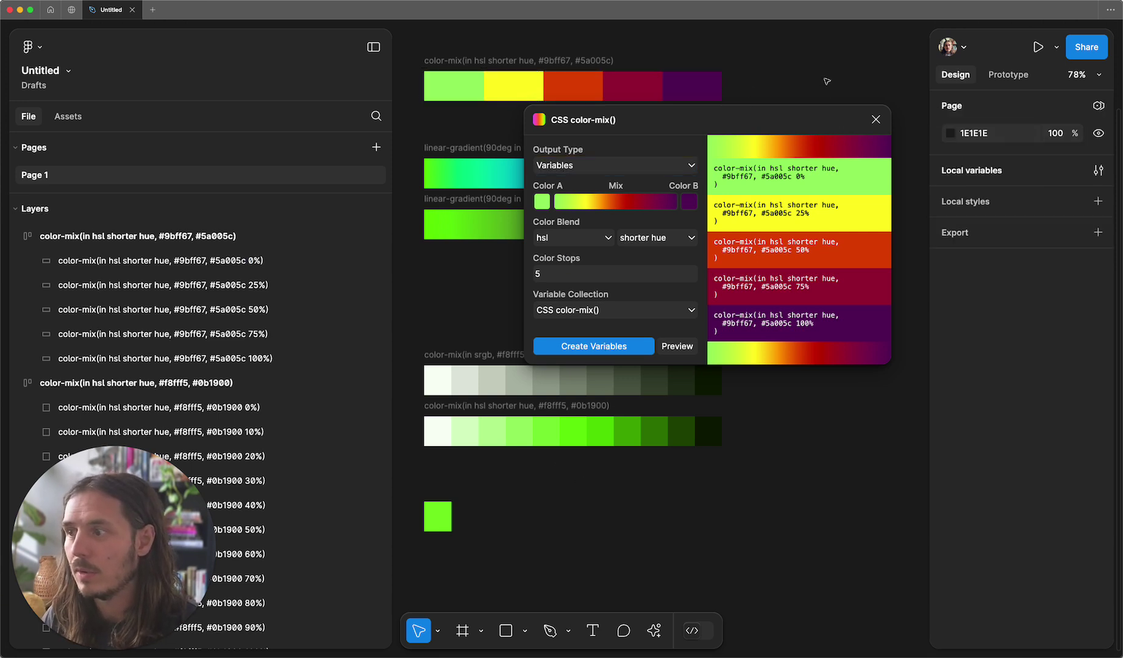
{"action": "left_click", "coordinate": [1098, 172]}
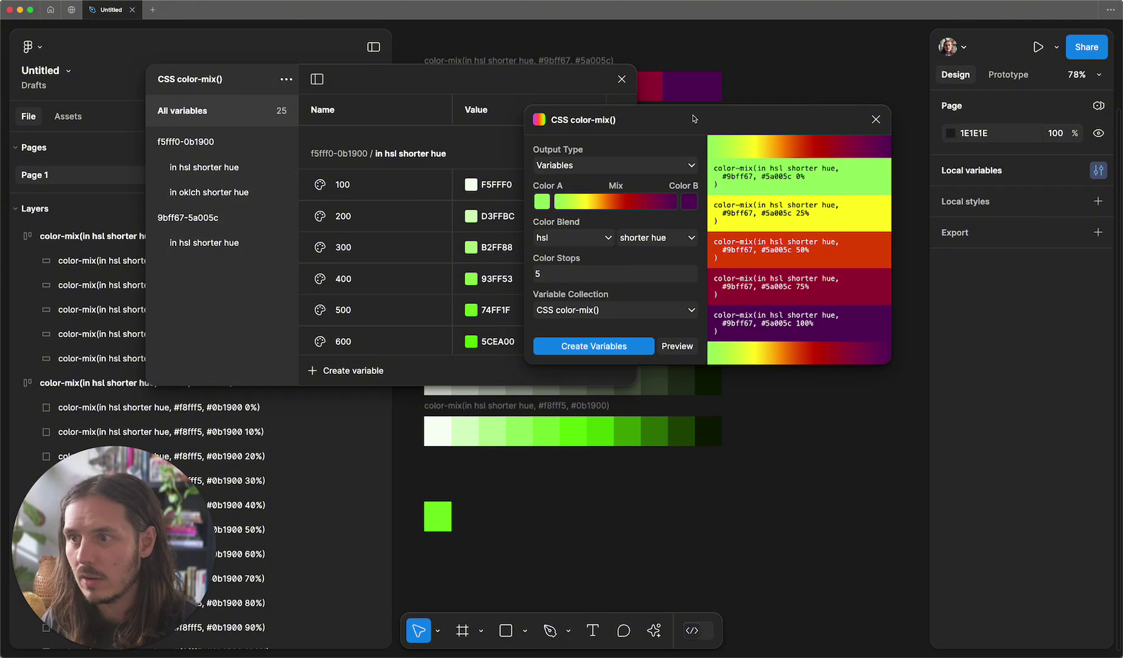
{"action": "left_click_drag", "start_coordinate": [694, 119], "coordinate": [830, 305]}
{"action": "left_click", "coordinate": [189, 218]}
{"action": "left_click", "coordinate": [201, 243]}
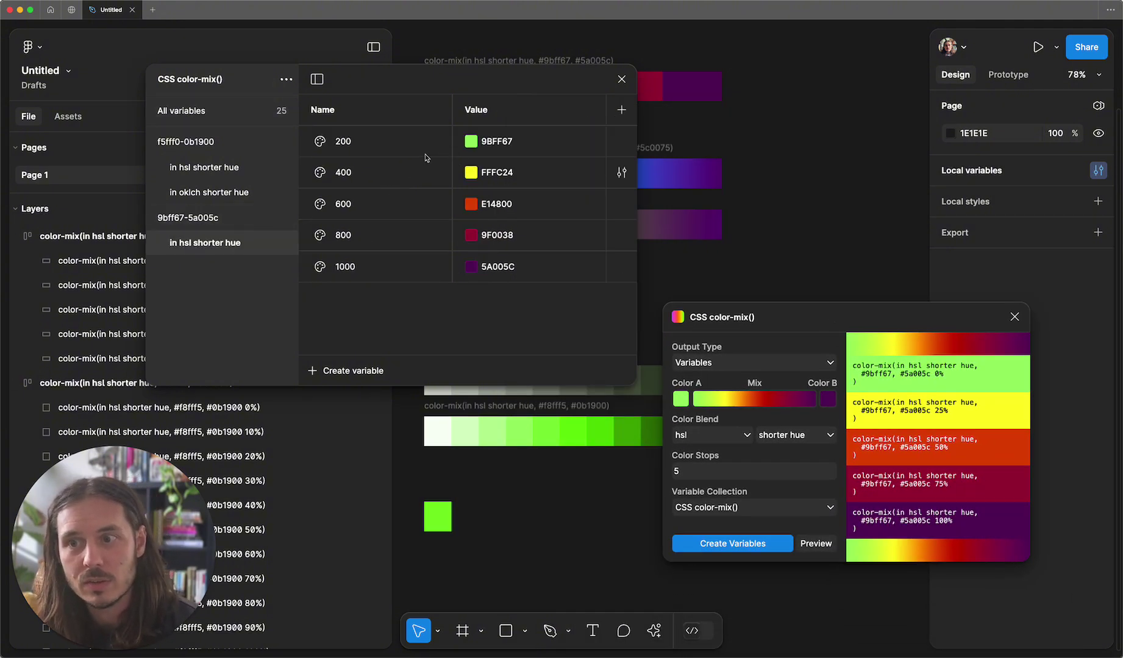
{"action": "left_click", "coordinate": [201, 244]}
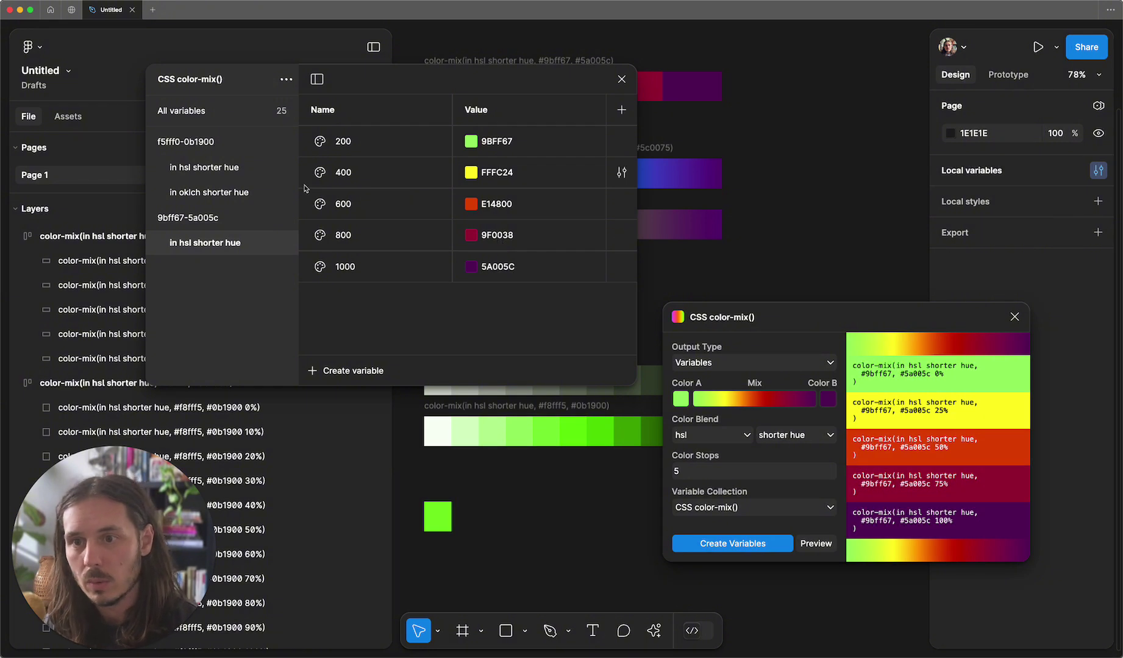
Review the color variables in the in hsl shorter hue group under f5fff0-0b1900.
{"action": "left_click", "coordinate": [203, 168]}
{"action": "scroll", "coordinate": [484, 241], "scroll_direction": "down", "scroll_amount": 4}
{"action": "scroll", "coordinate": [483, 241], "scroll_direction": "up", "scroll_amount": 4}
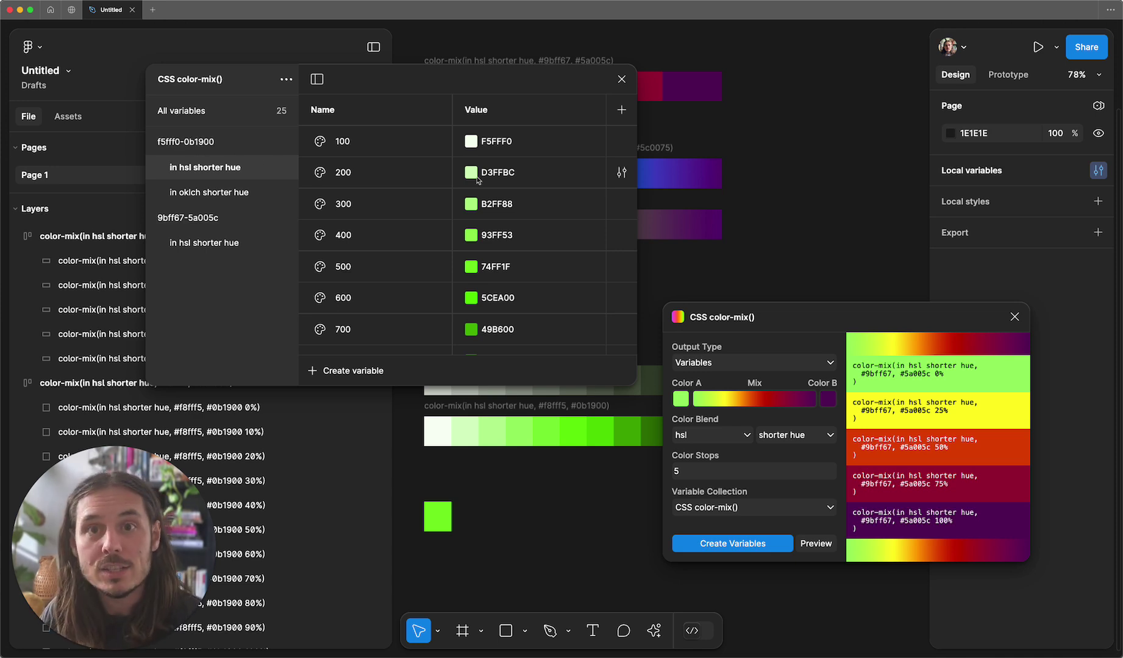
{"action": "scroll", "coordinate": [481, 186], "scroll_direction": "down", "scroll_amount": 3}
{"action": "scroll", "coordinate": [480, 188], "scroll_direction": "up", "scroll_amount": 3}
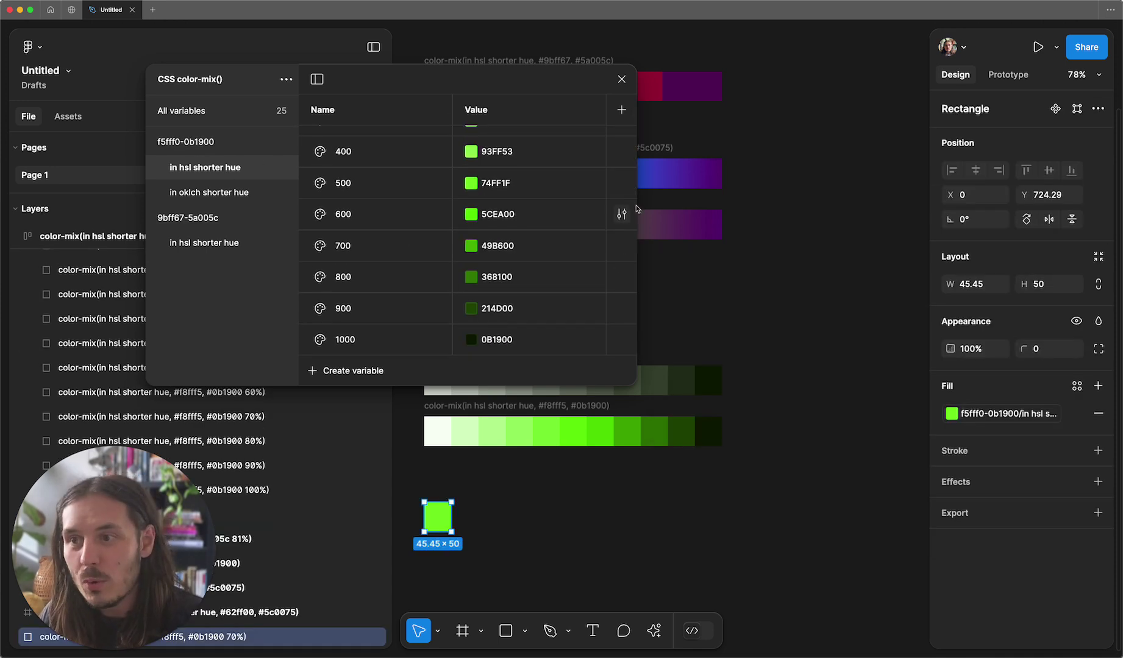
Open the details of color variable 500 and examine its description and Web code syntax.
{"action": "left_click", "coordinate": [622, 183]}
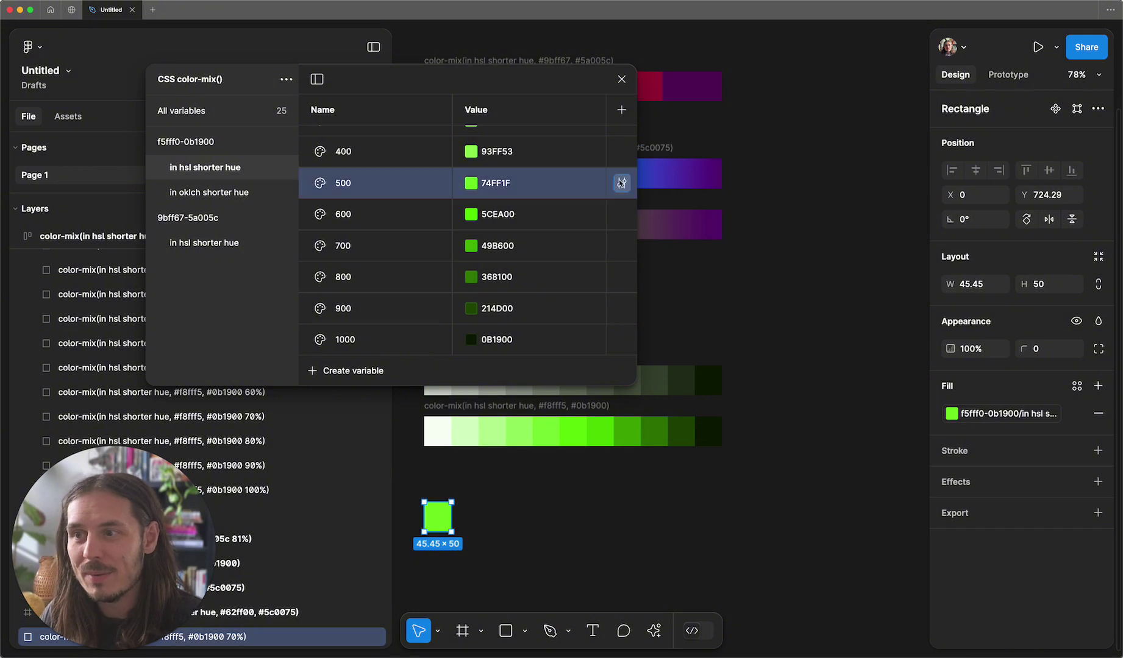
{"action": "left_click", "coordinate": [533, 274]}
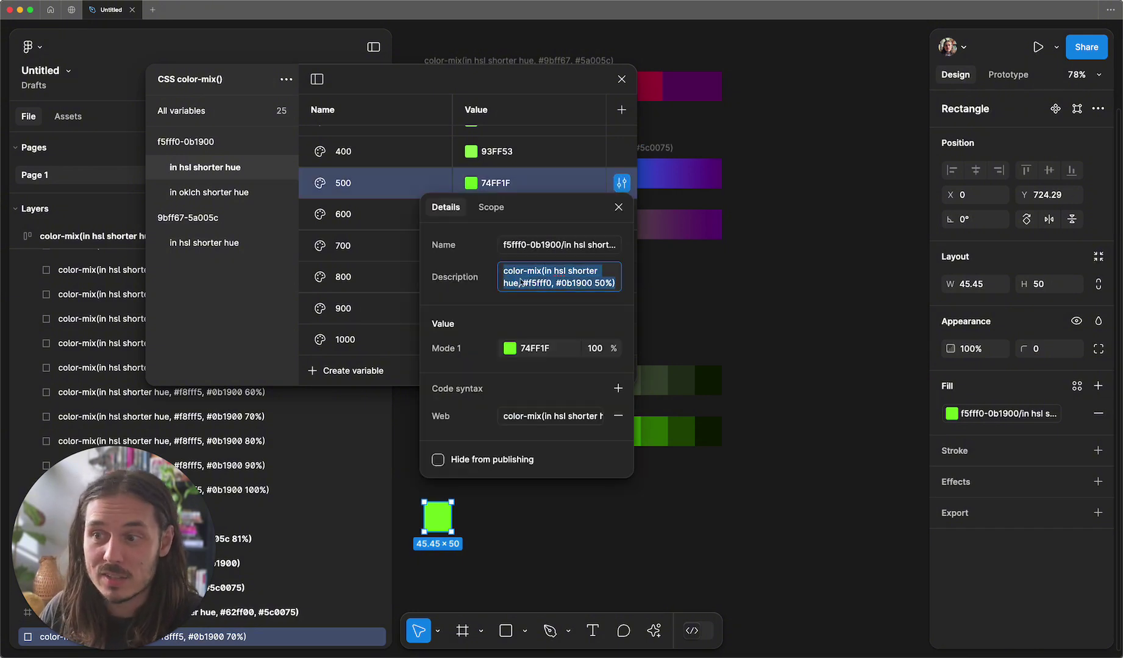
{"action": "left_click", "coordinate": [558, 415]}
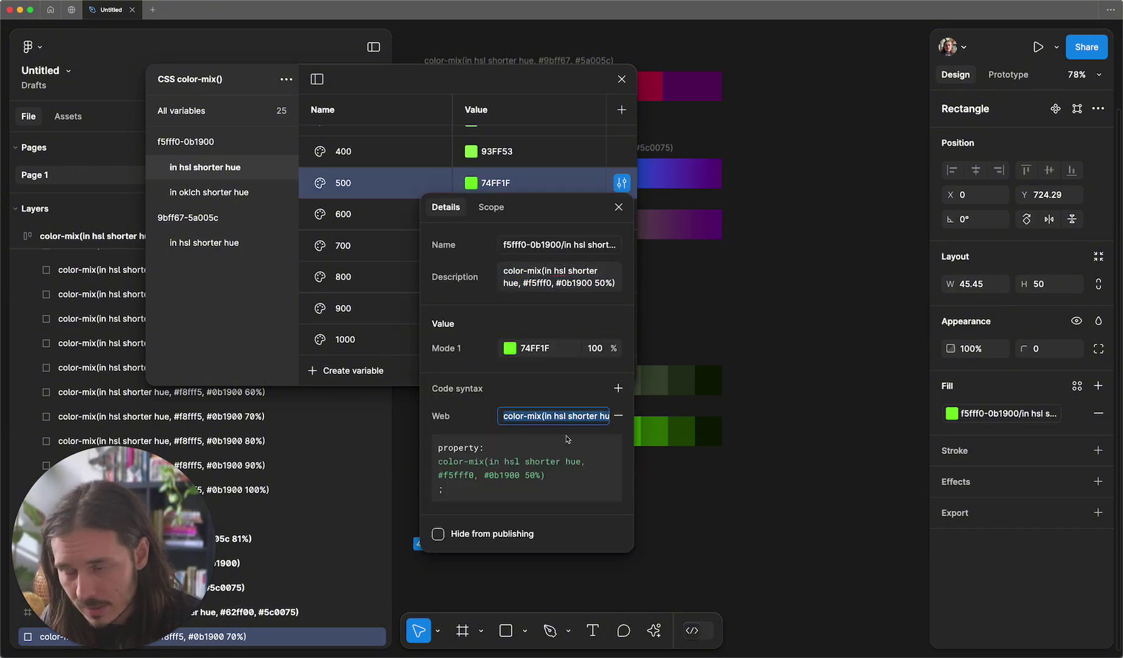
{"action": "left_click", "coordinate": [519, 476]}
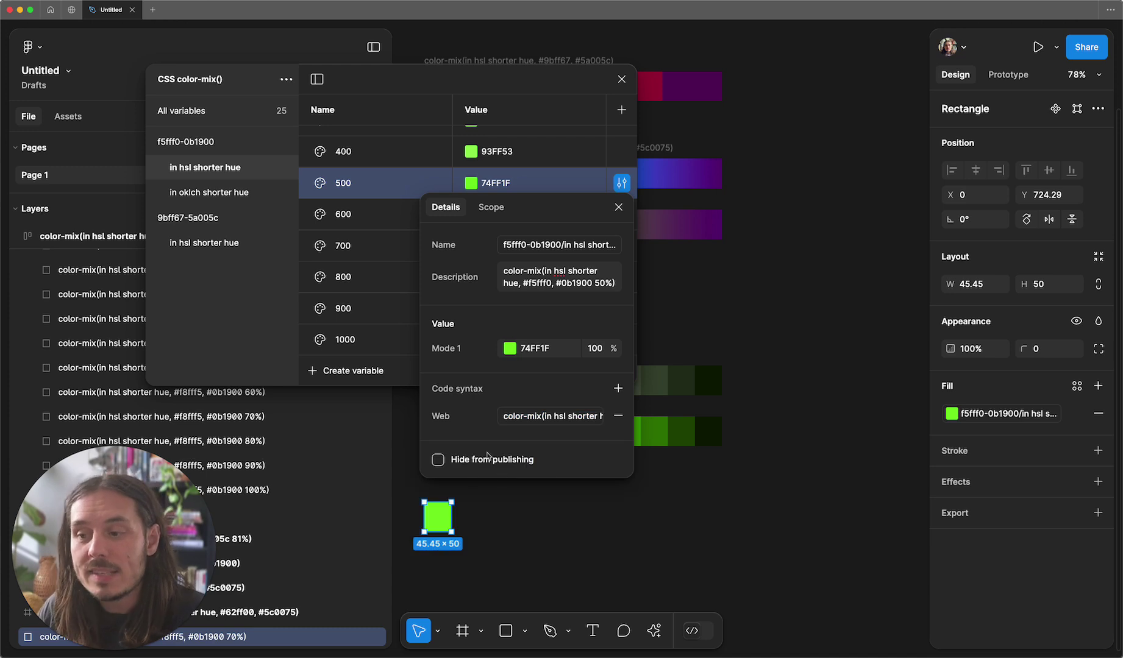
{"action": "left_click", "coordinate": [517, 416]}
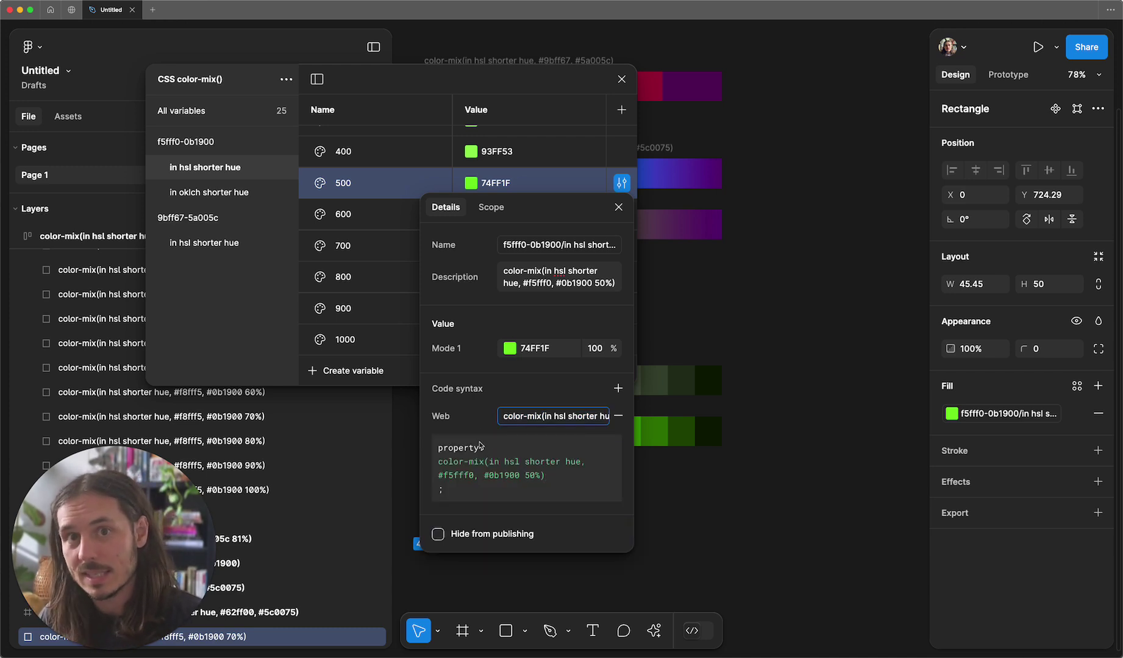
{"action": "left_click", "coordinate": [545, 475]}
{"action": "left_click", "coordinate": [540, 418]}
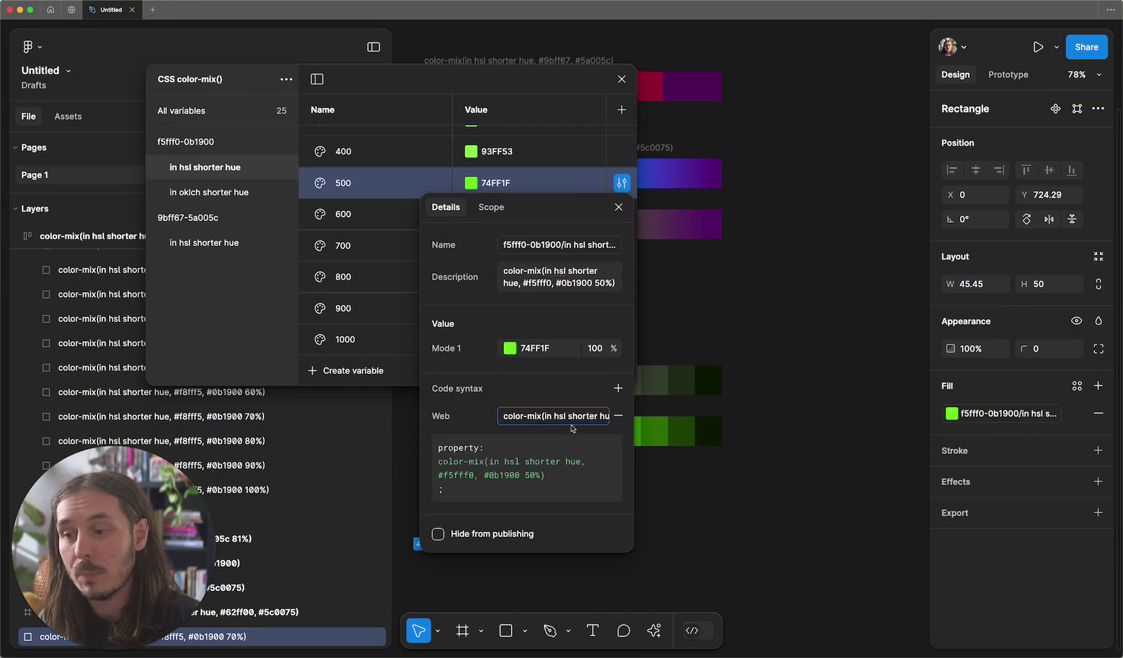
{"action": "left_click", "coordinate": [554, 475]}
{"action": "left_click", "coordinate": [563, 418]}
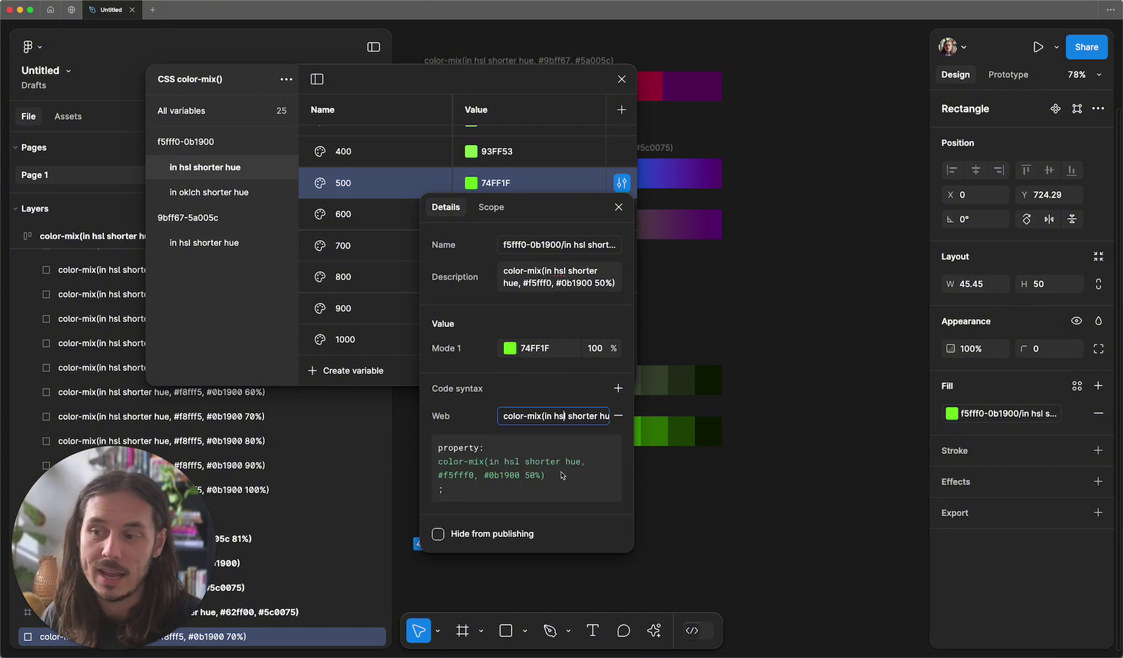
Switch to Dev Mode and inspect the generated CSS background value of the green rectangle.
{"action": "left_click", "coordinate": [690, 513]}
{"action": "key", "text": "shift+d"}
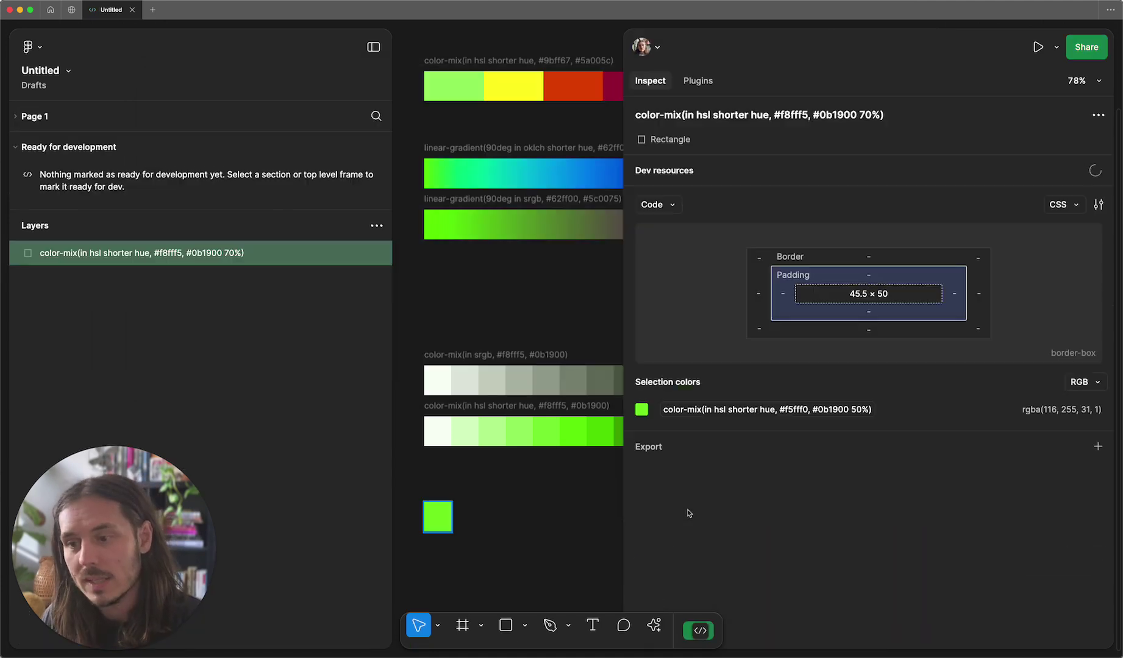
{"action": "scroll", "coordinate": [436, 488], "scroll_direction": "down", "scroll_amount": 3}
{"action": "left_click_drag", "start_coordinate": [436, 433], "coordinate": [474, 318]}
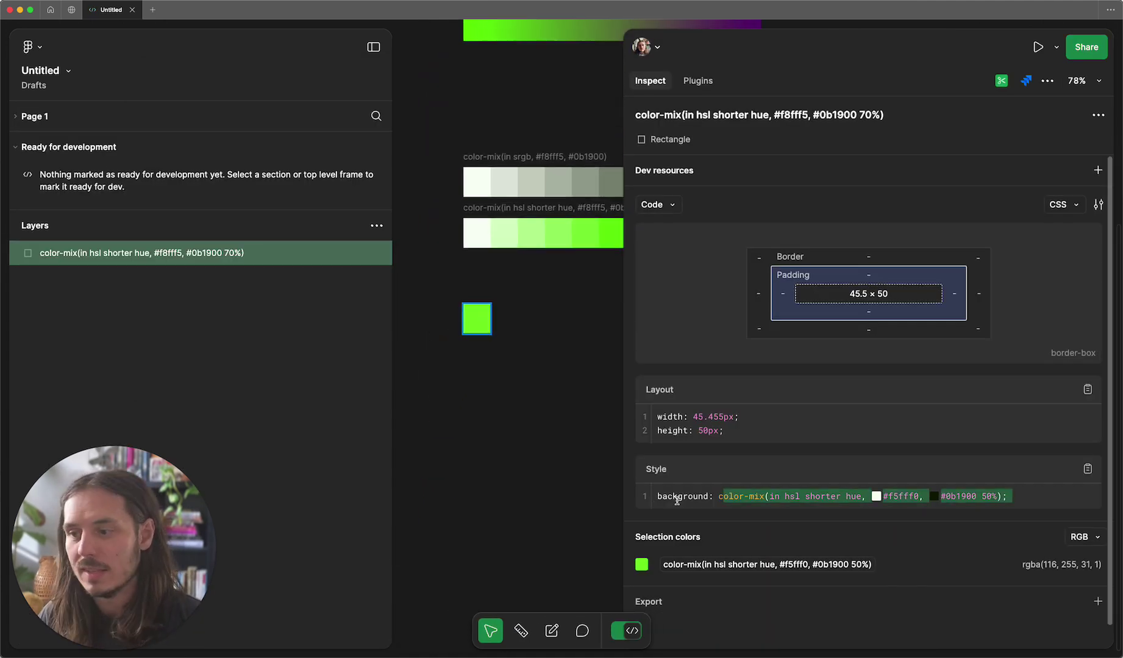
{"action": "left_click_drag", "start_coordinate": [687, 497], "coordinate": [1053, 507]}
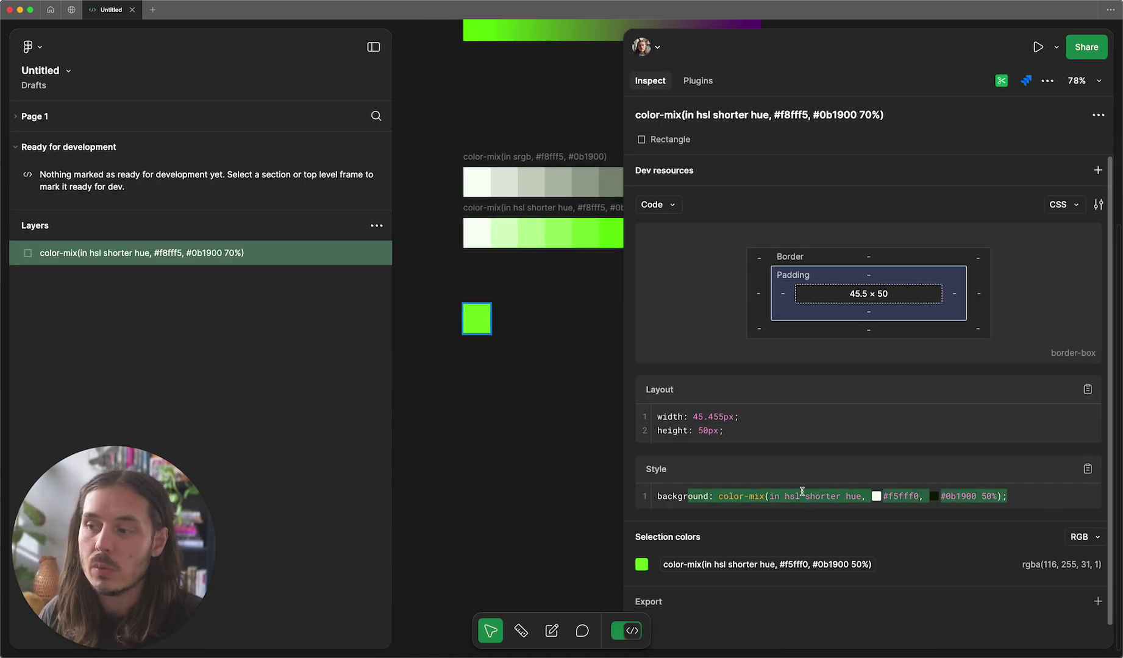
Return to design mode, run the published CSS color-mix() plugin again and move its window to the middle of the canvas.
{"action": "key", "text": "shift+d"}
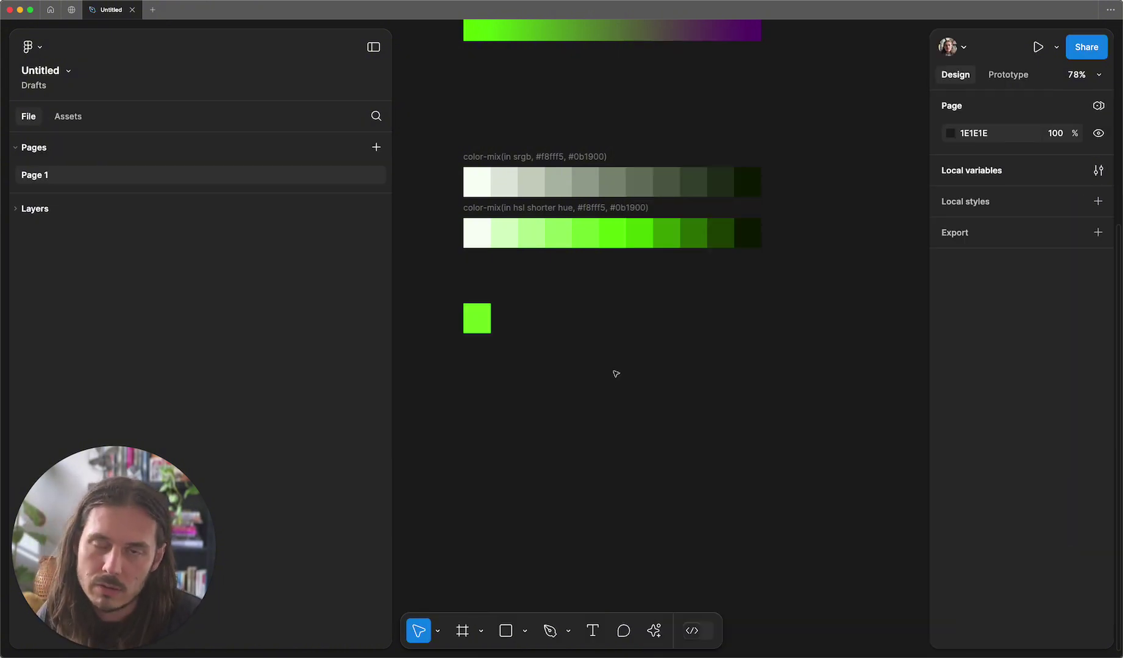
{"action": "scroll", "coordinate": [616, 374], "scroll_direction": "up", "scroll_amount": 5}
{"action": "key", "text": "super+k"}
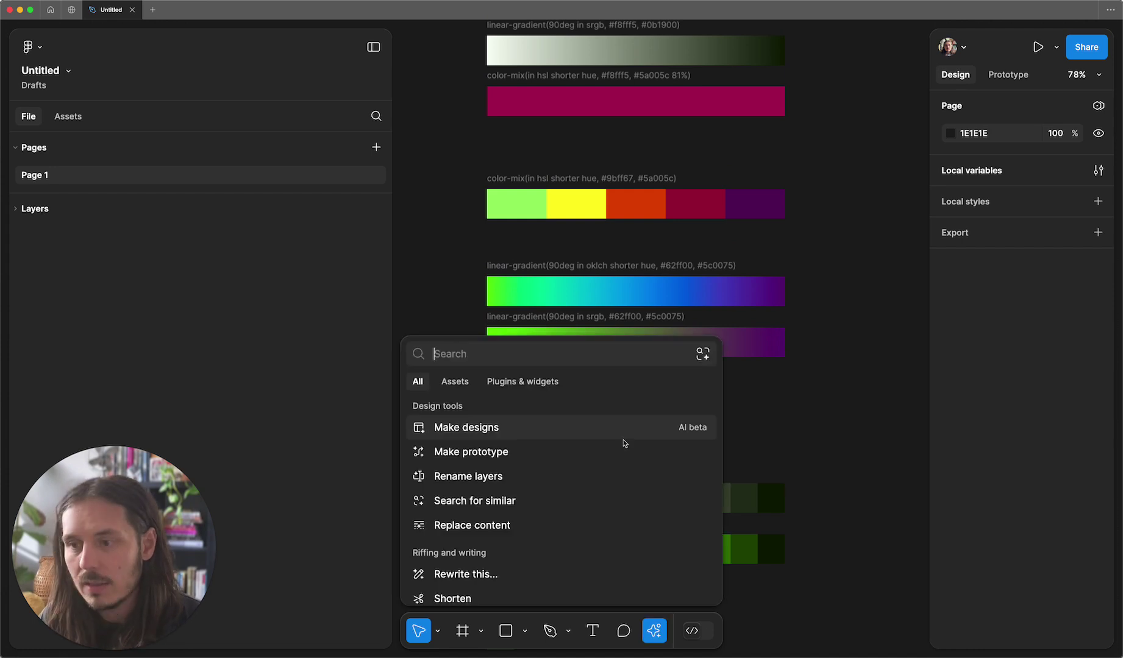
{"action": "type", "text": "colo"}
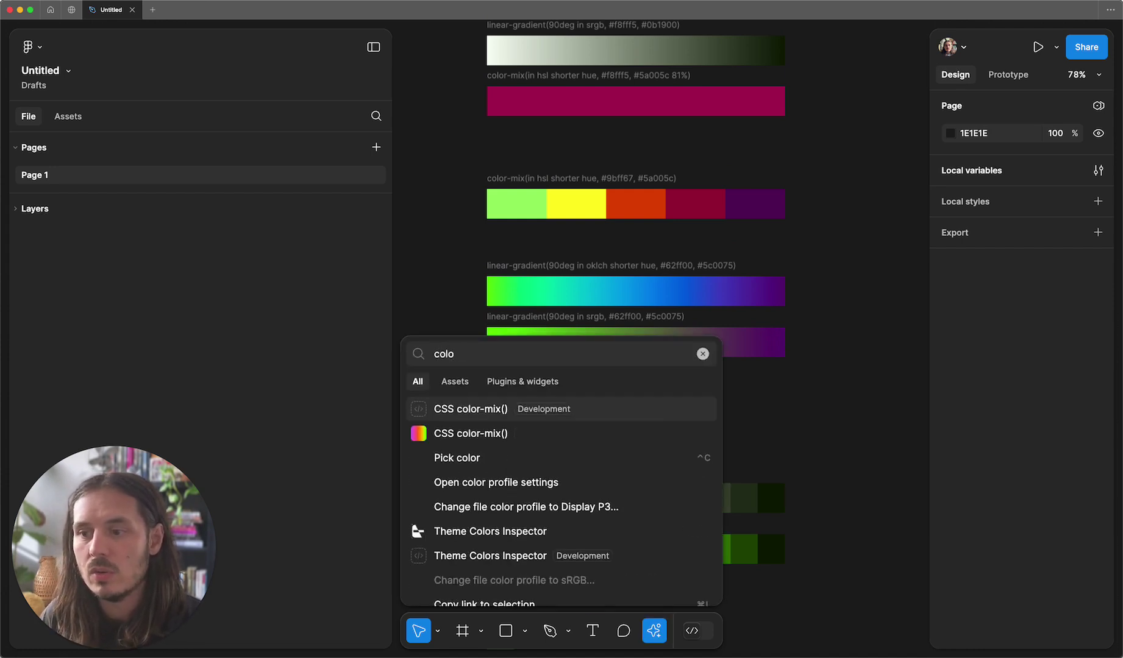
{"action": "key", "text": "Down"}
{"action": "key", "text": "Return"}
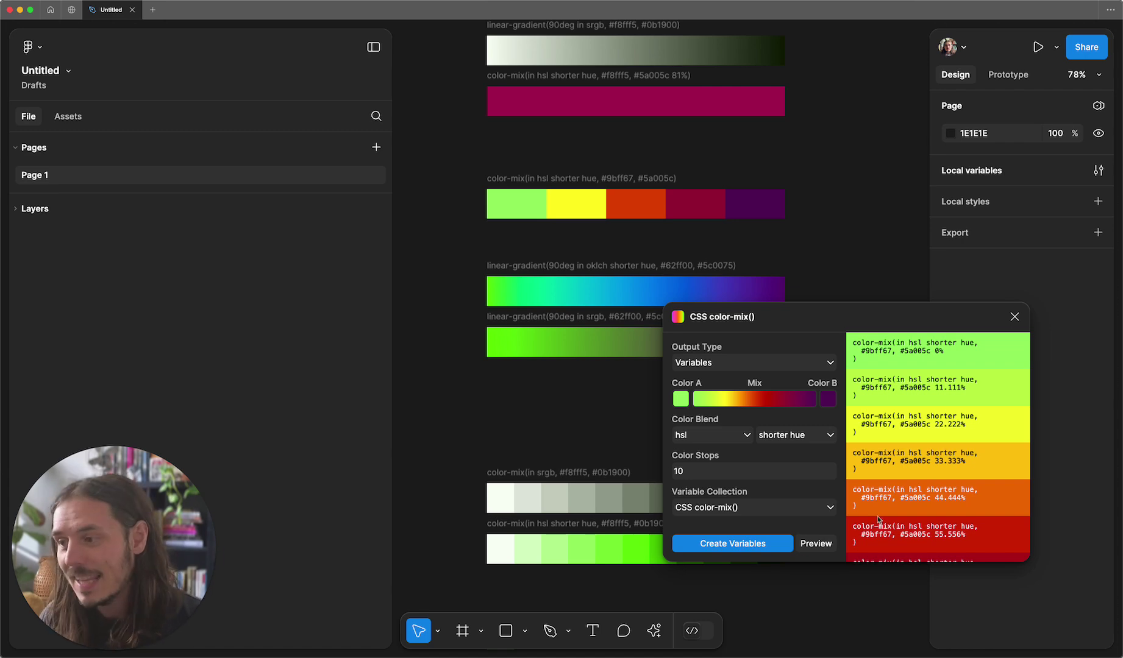
{"action": "left_click_drag", "start_coordinate": [934, 317], "coordinate": [710, 255]}
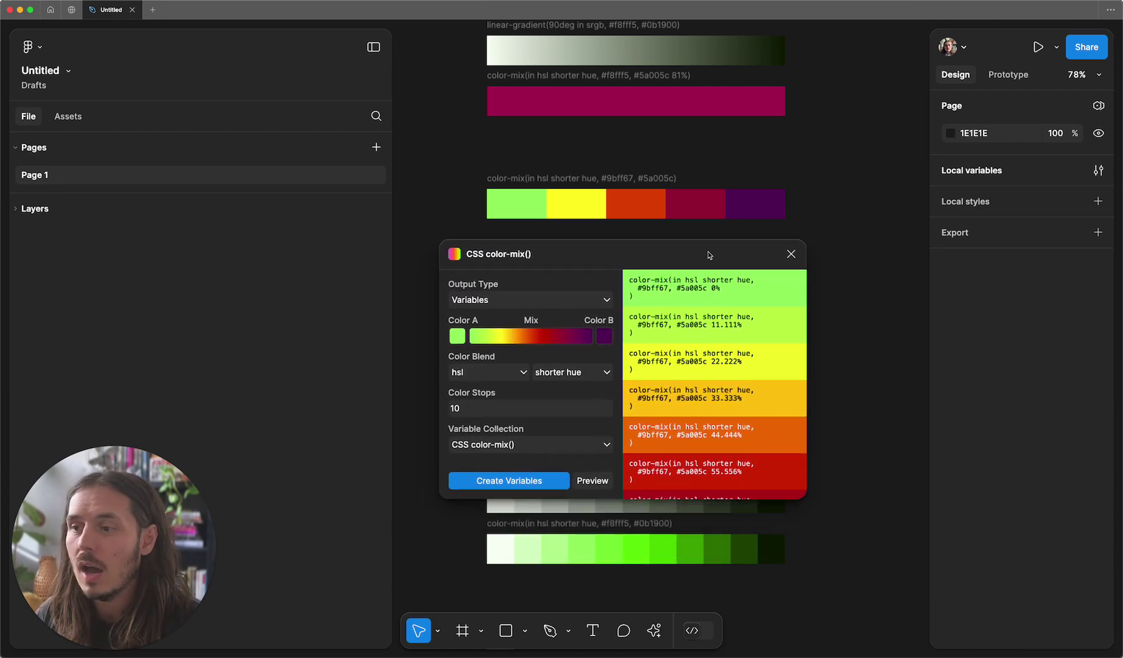
Switch to the plugin's Community page, look through its description and show the first gallery image.
{"action": "left_click", "coordinate": [72, 10]}
{"action": "scroll", "coordinate": [407, 314], "scroll_direction": "down", "scroll_amount": 3}
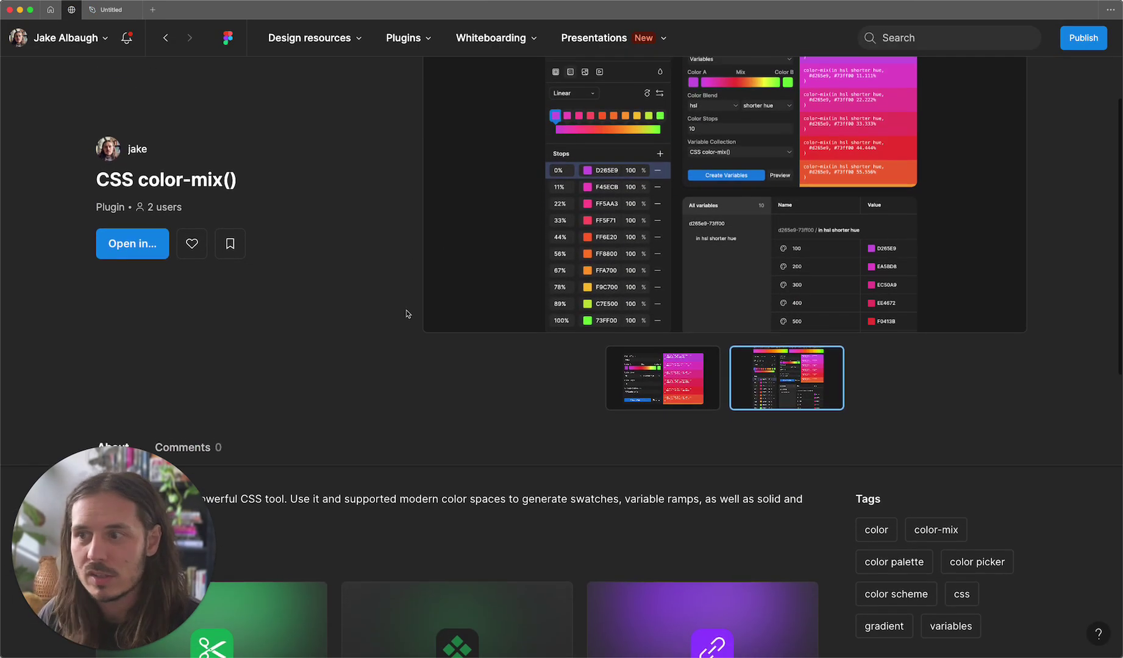
{"action": "scroll", "coordinate": [407, 314], "scroll_direction": "up", "scroll_amount": 2}
{"action": "scroll", "coordinate": [147, 325], "scroll_direction": "down", "scroll_amount": 8}
{"action": "scroll", "coordinate": [305, 305], "scroll_direction": "up", "scroll_amount": 10}
{"action": "left_click", "coordinate": [661, 494]}
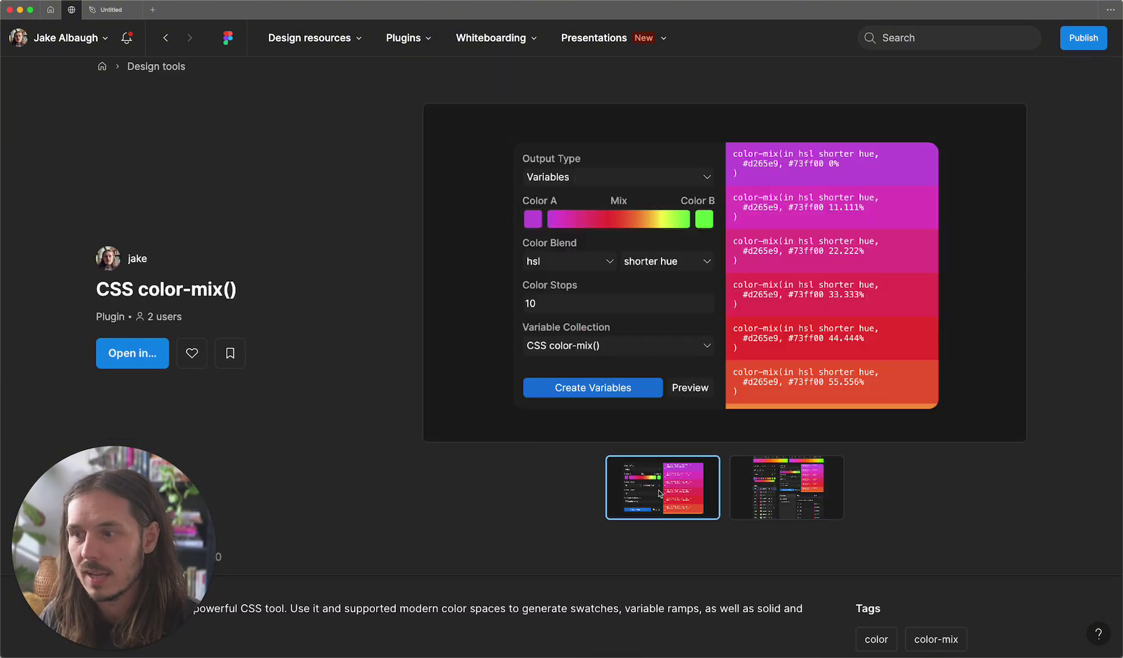